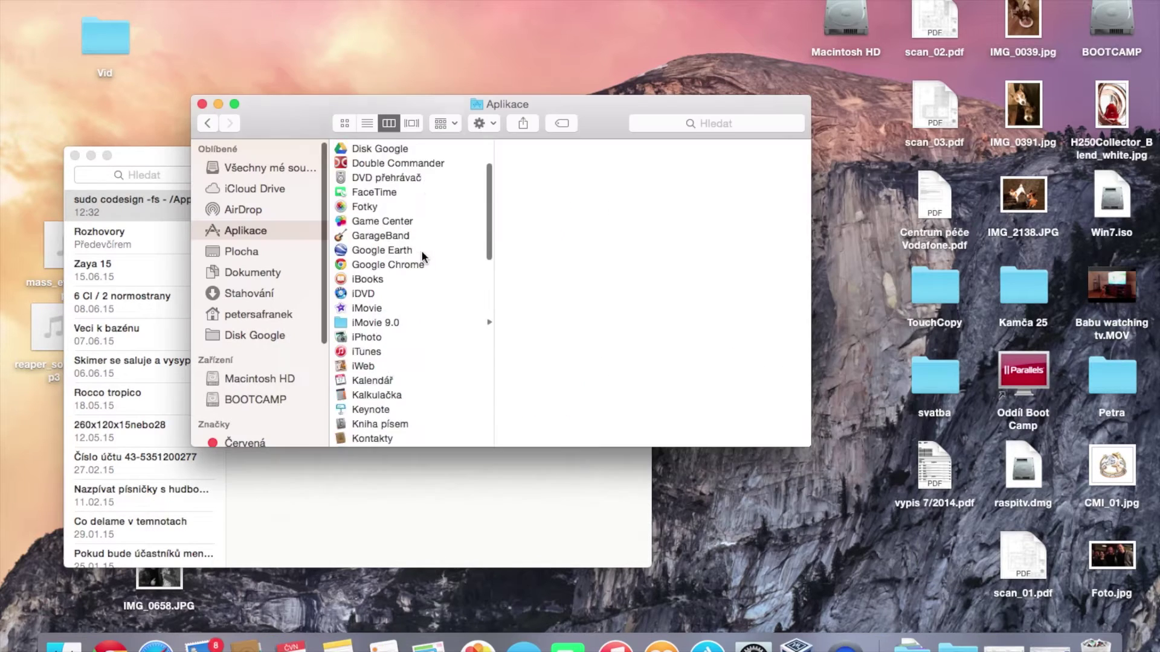
Select Aplikace > Utility and preview Průvodce pro Boot Camp (version 5.1.4)
{"action": "scroll", "coordinate": [421, 250], "scroll_direction": "down", "scroll_amount": 10}
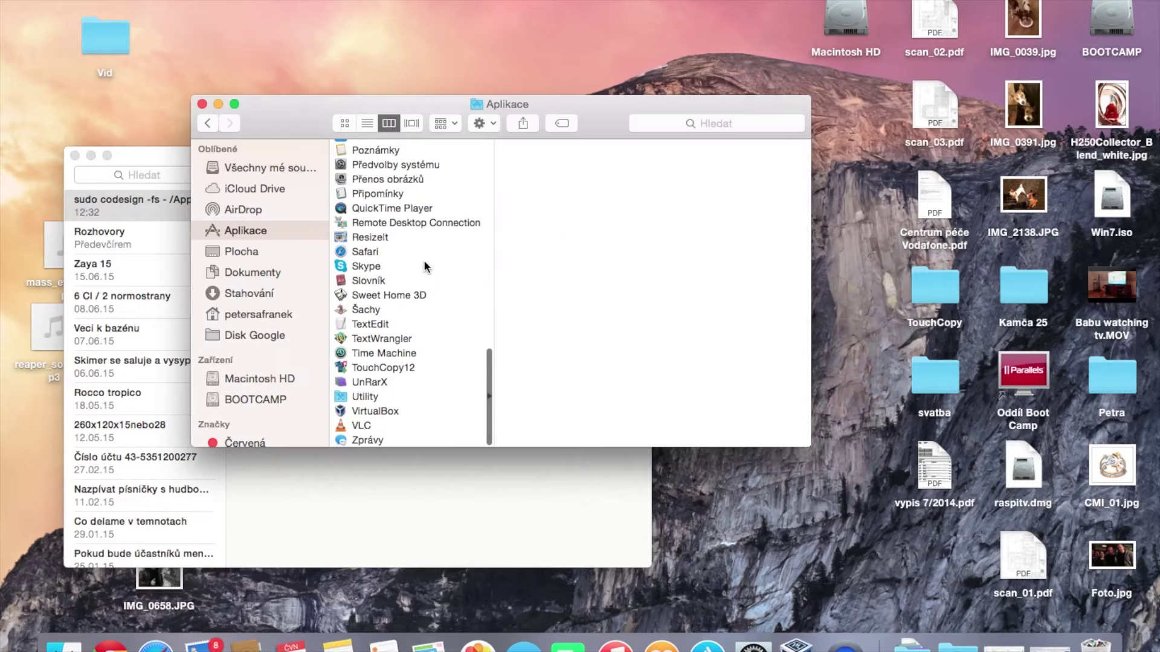
{"action": "left_click", "coordinate": [373, 397]}
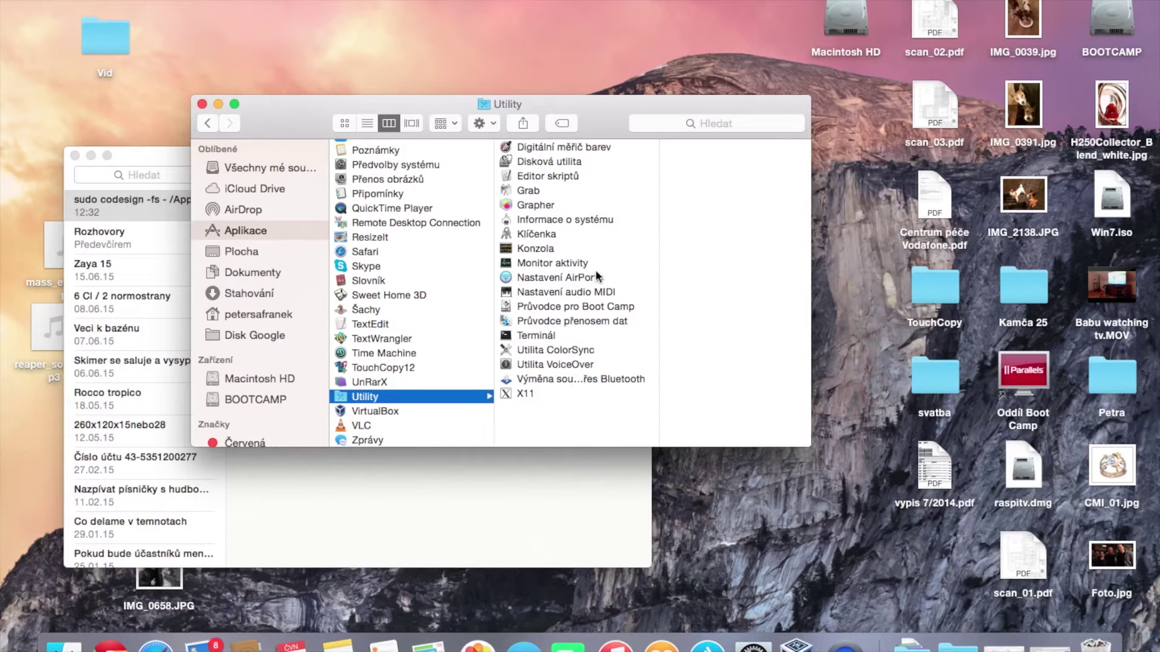
{"action": "left_click", "coordinate": [559, 305]}
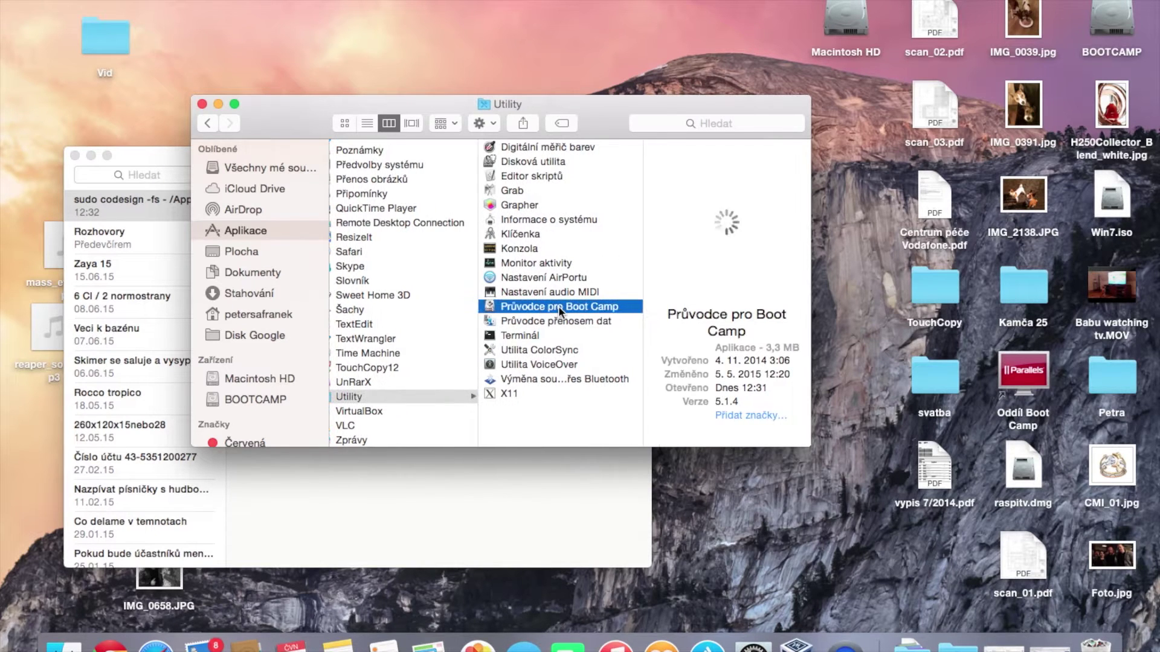
Launch Průvodce pro Boot Camp, check its task list, then return to the Úvod page
{"action": "double_click", "coordinate": [558, 306]}
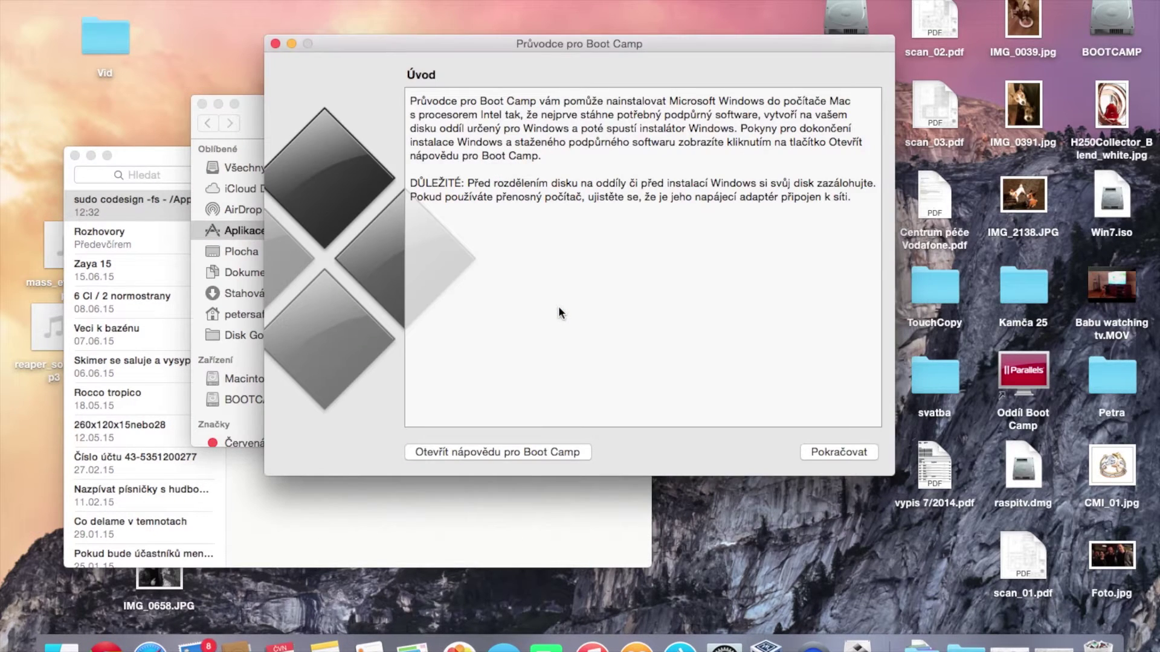
{"action": "left_click", "coordinate": [854, 451]}
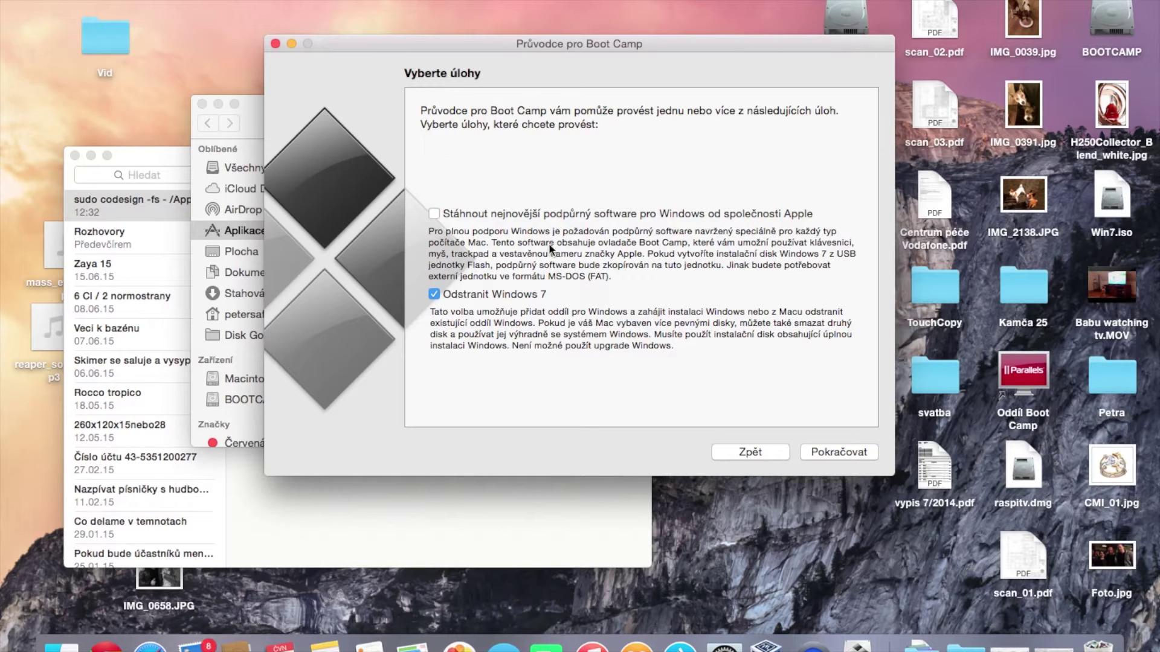
{"action": "left_click", "coordinate": [731, 453]}
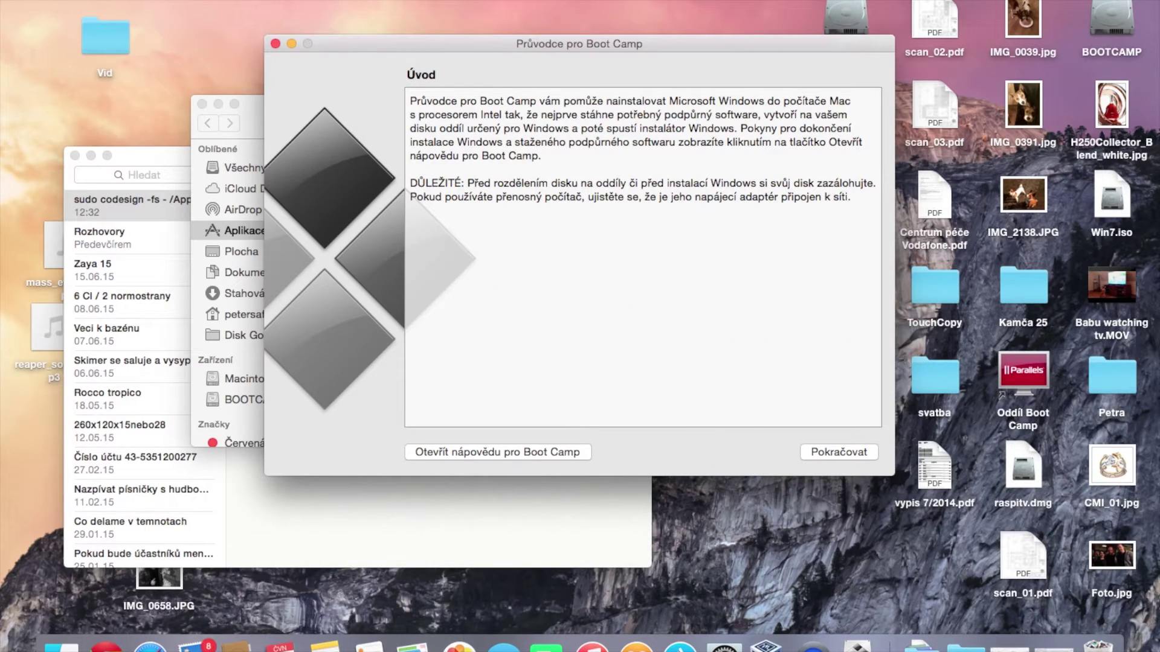
Close Boot Camp Assistant and show the package contents of Průvodce pro Boot Camp
{"action": "left_click", "coordinate": [275, 44]}
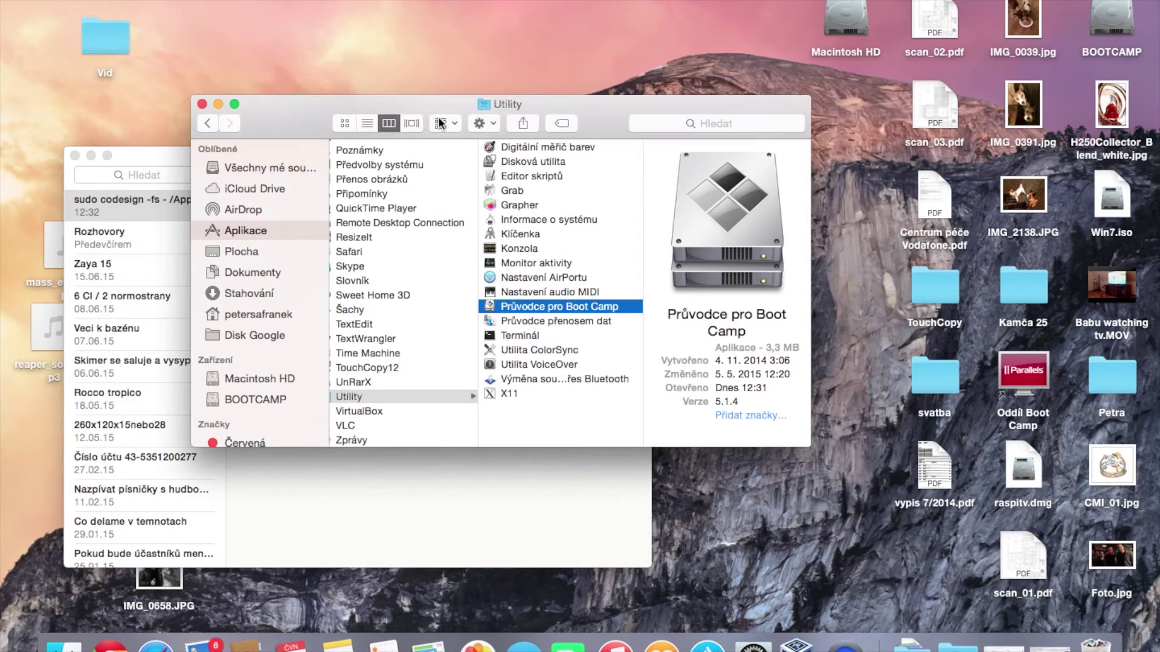
{"action": "right_click", "coordinate": [541, 310]}
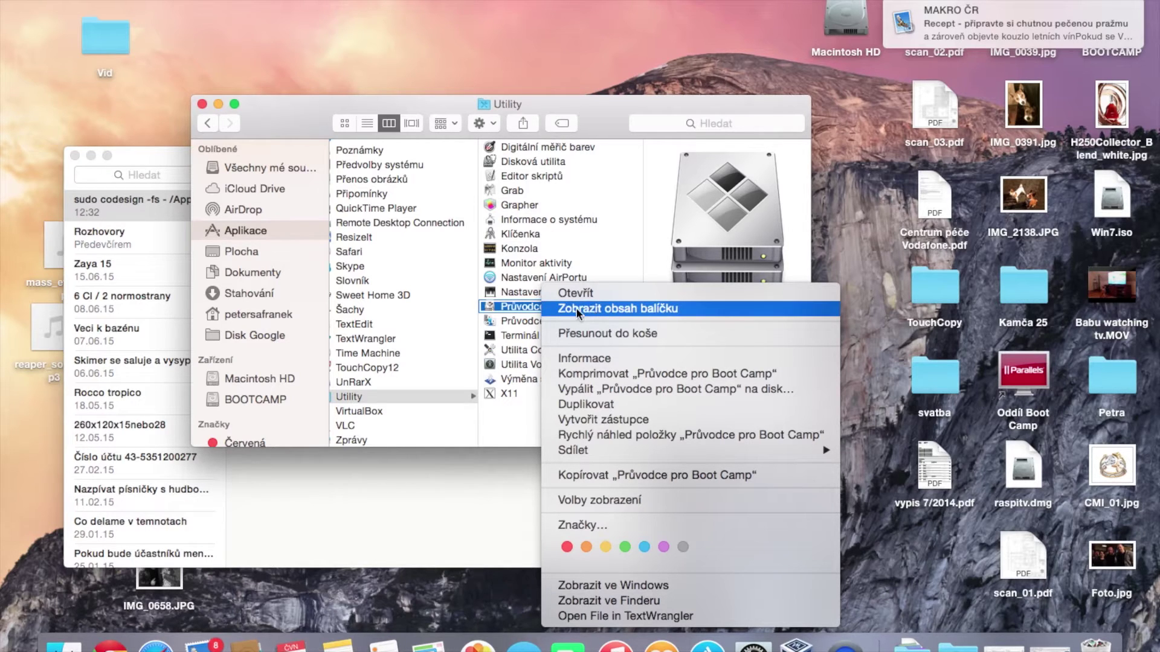
{"action": "left_click", "coordinate": [595, 310]}
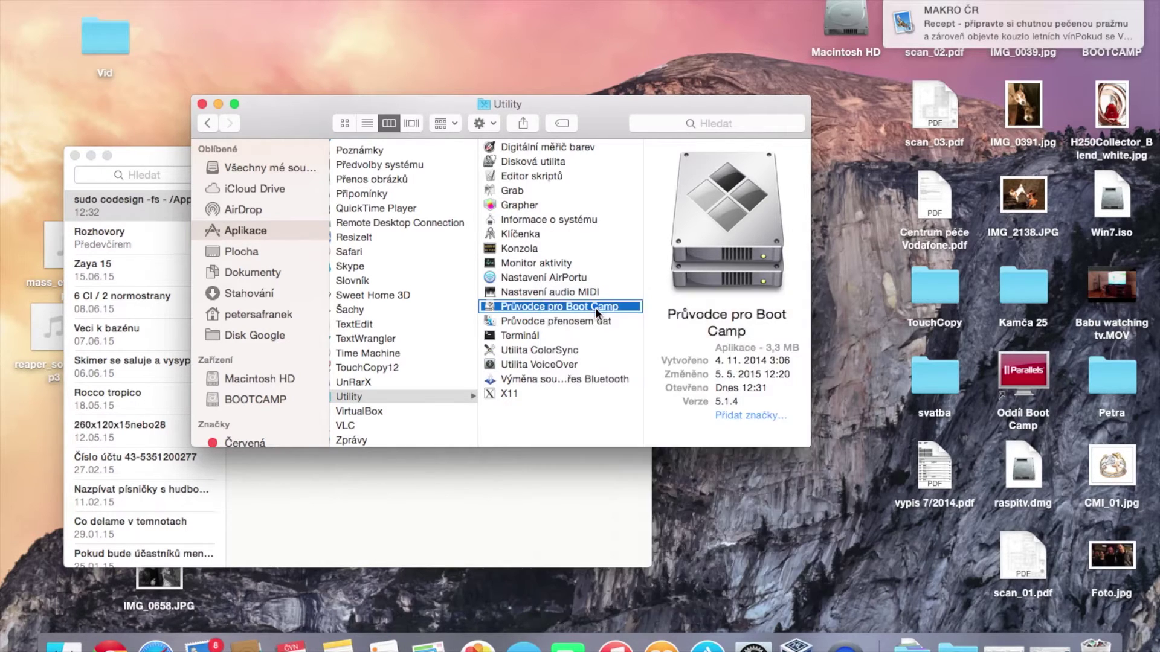
Copy Info.plist from the package's Contents folder onto the desktop's top-left corner
{"action": "left_click", "coordinate": [372, 147]}
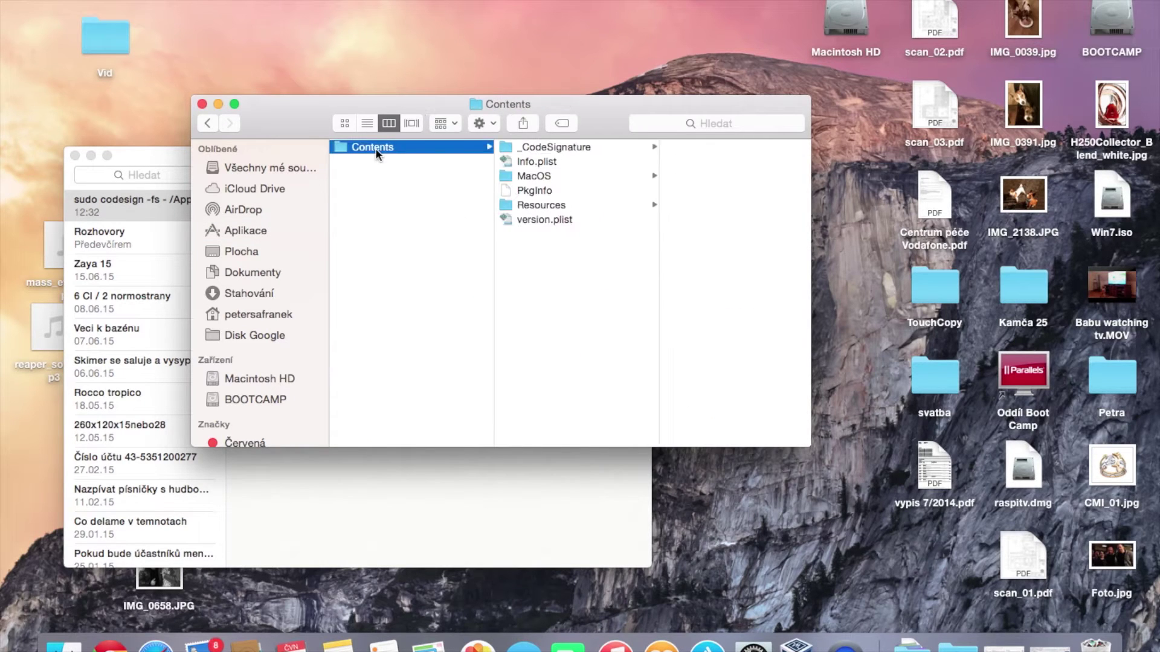
{"action": "left_click", "coordinate": [531, 162]}
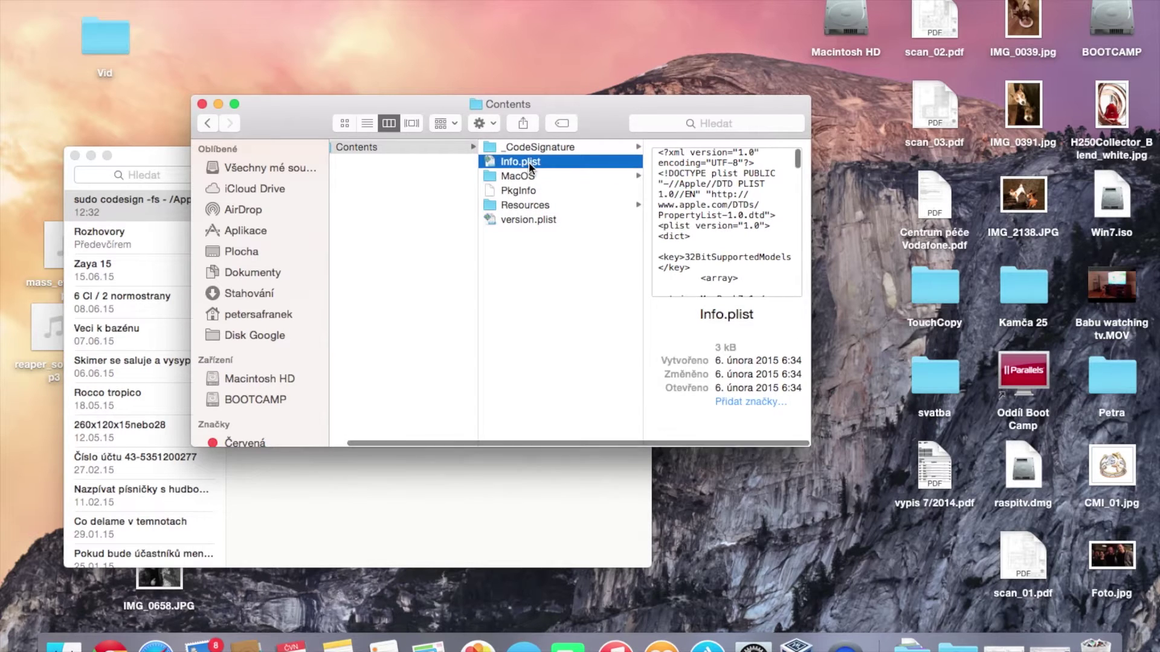
{"action": "right_click", "coordinate": [578, 162]}
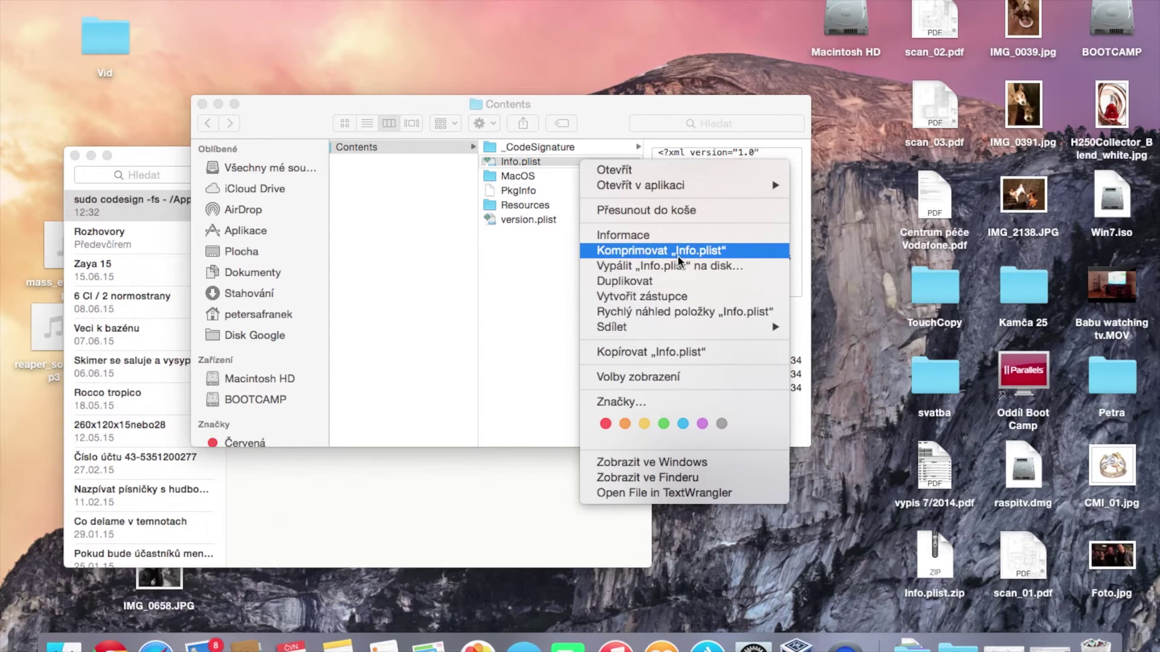
{"action": "left_click", "coordinate": [684, 356]}
{"action": "right_click", "coordinate": [248, 56]}
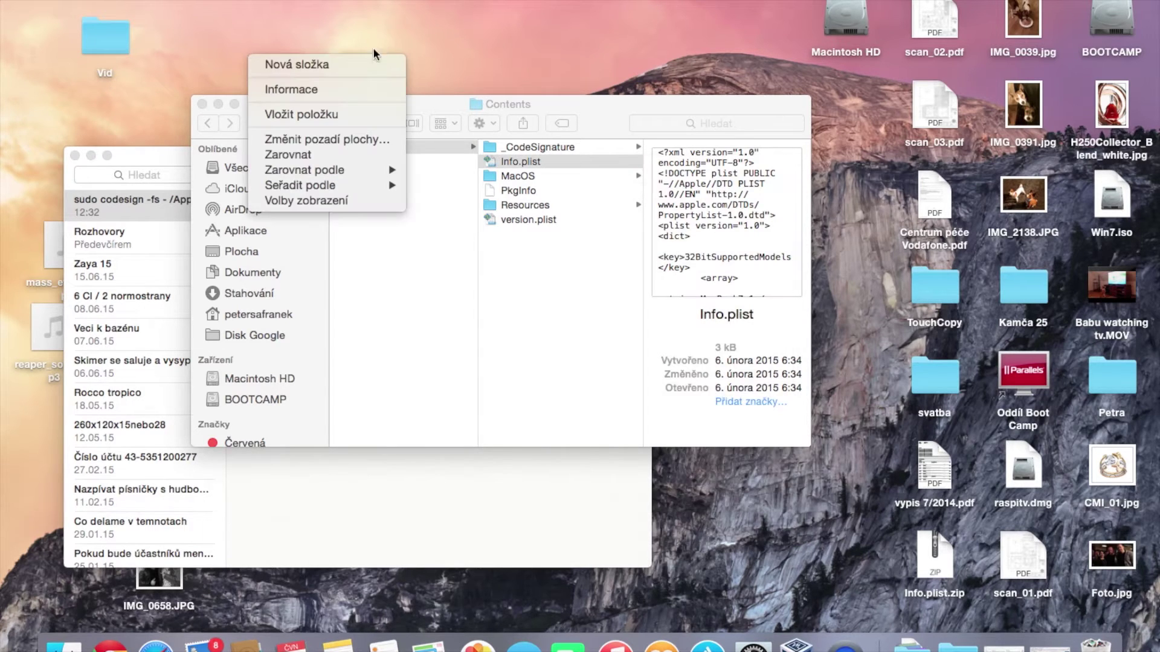
{"action": "left_click", "coordinate": [350, 113]}
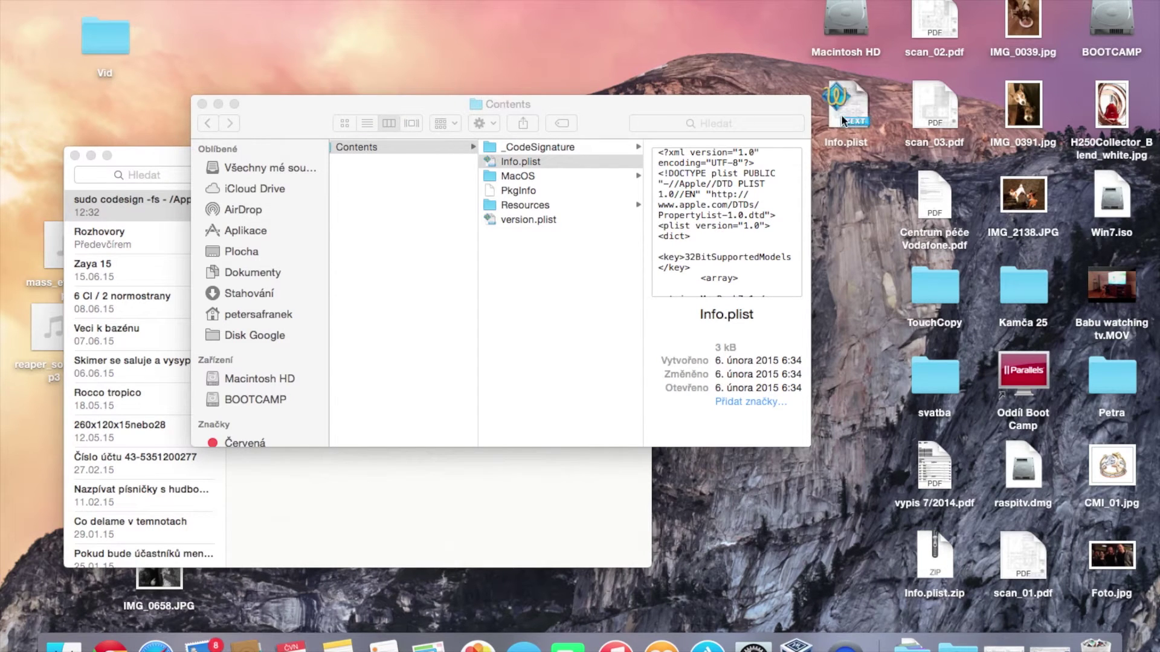
{"action": "left_click_drag", "start_coordinate": [843, 118], "coordinate": [251, 38]}
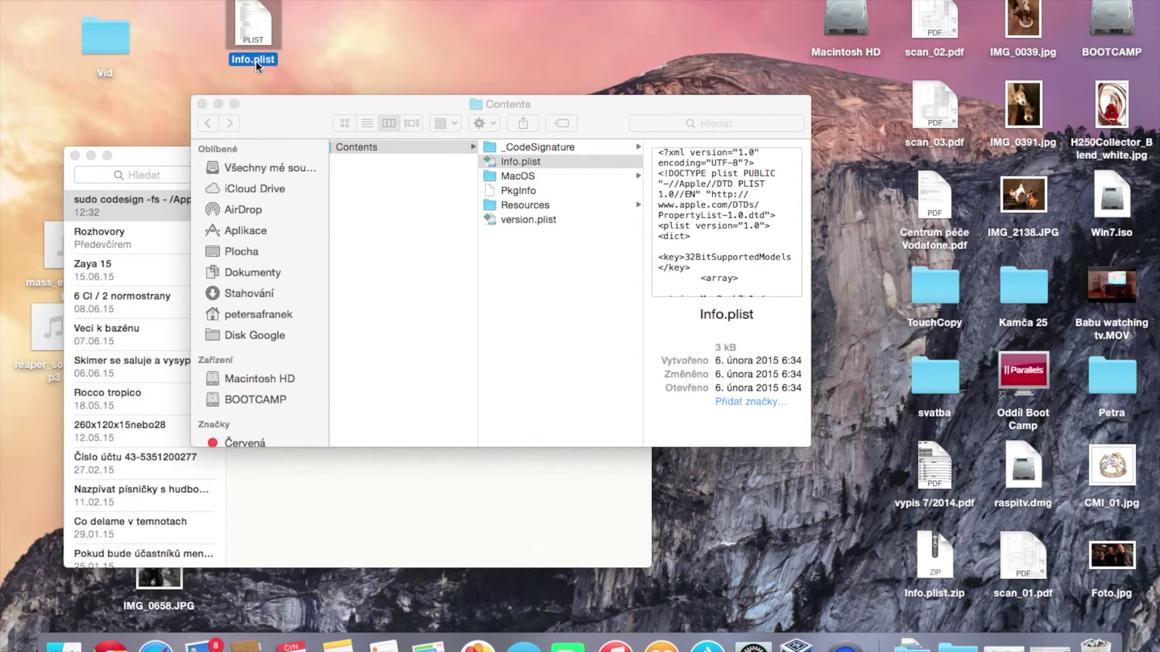
Rename the desktop copy of Info.plist to Info.plistold
{"action": "left_click", "coordinate": [255, 61]}
{"action": "type", "text": "kop"}
{"action": "key", "text": "BackSpace"}
{"action": "key", "text": "BackSpace"}
{"action": "key", "text": "BackSpace"}
{"action": "key", "text": "Right"}
{"action": "key", "text": "Right"}
{"action": "key", "text": "Right"}
{"action": "key", "text": "Right"}
{"action": "key", "text": "Right"}
{"action": "key", "text": "Right"}
{"action": "type", "text": "old"}
{"action": "key", "text": "Return"}
Duplicate Info.plistold and rename the duplicate to Info.plist
{"action": "right_click", "coordinate": [266, 34]}
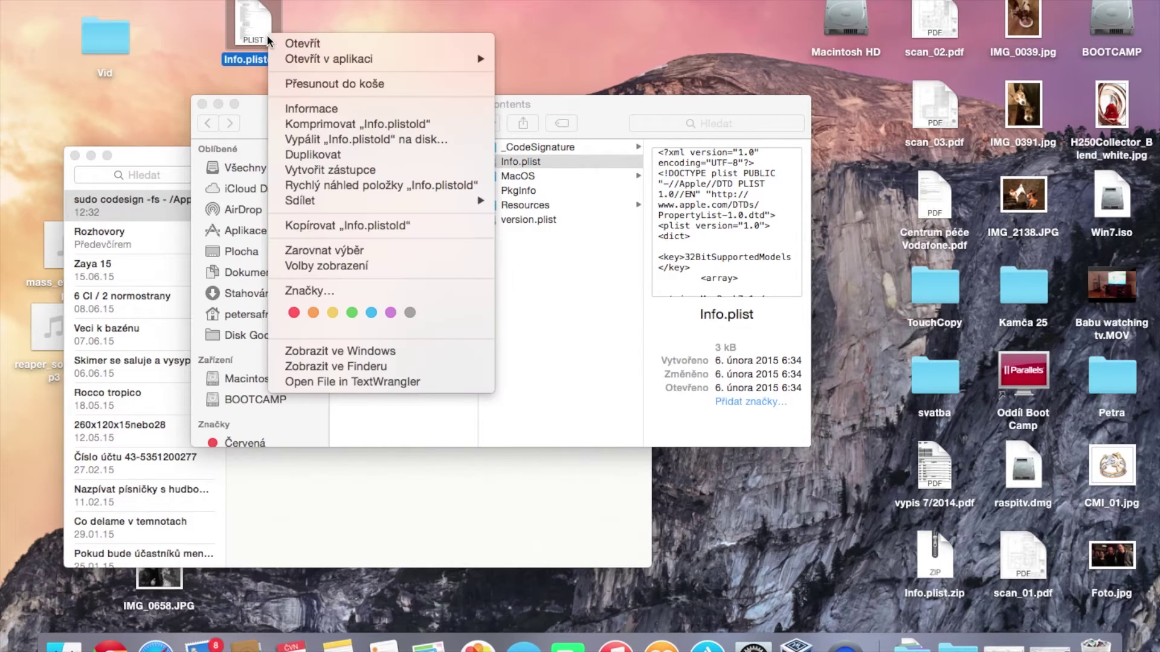
{"action": "left_click", "coordinate": [315, 154]}
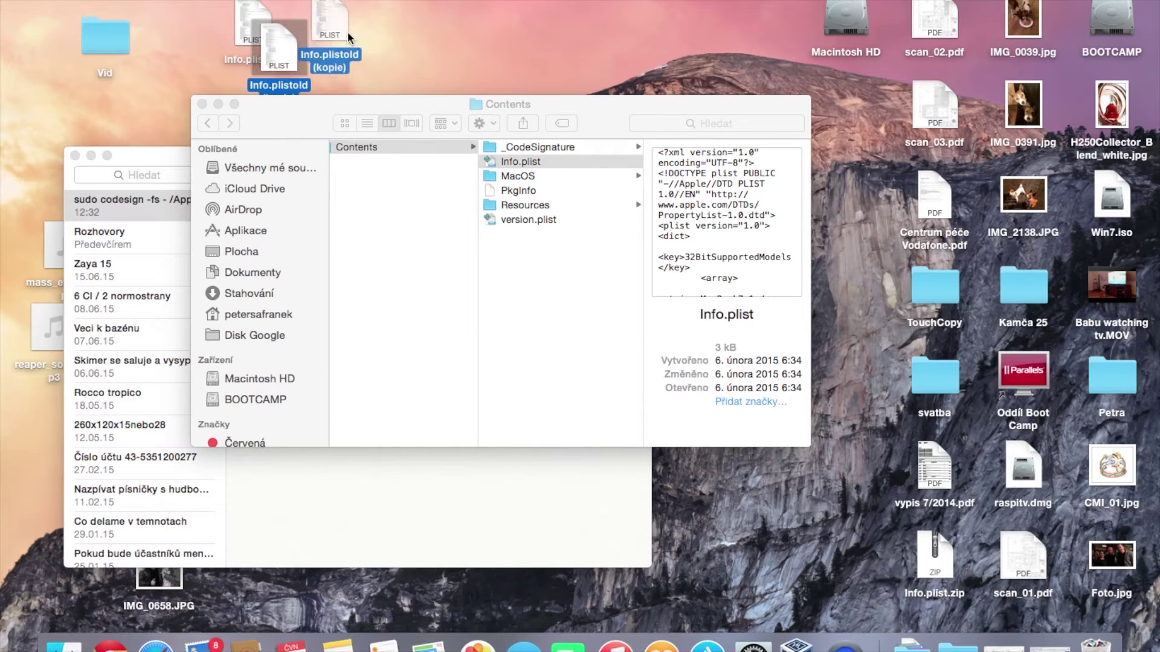
{"action": "left_click", "coordinate": [348, 62]}
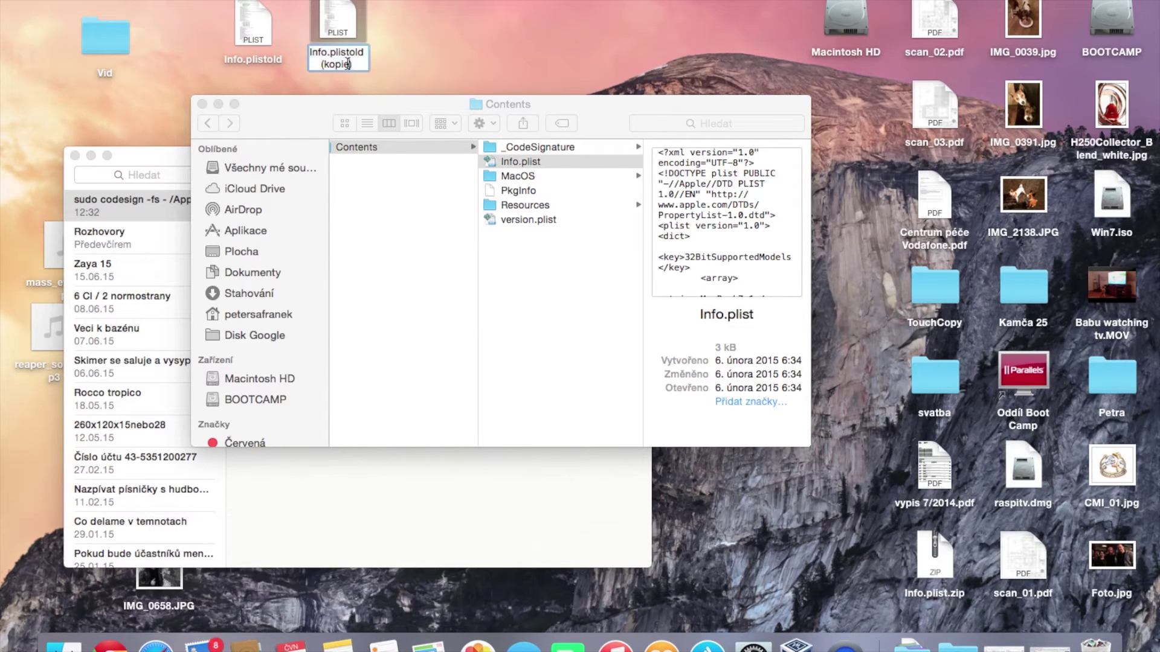
{"action": "triple_click", "coordinate": [348, 62]}
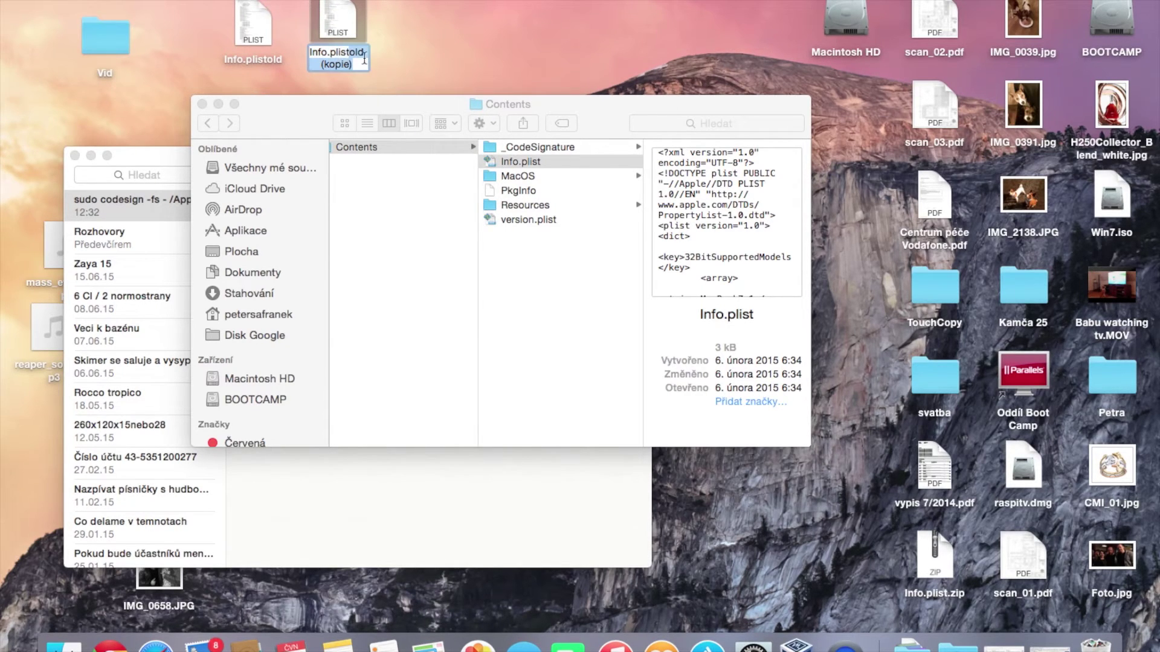
{"action": "key", "text": "BackSpace"}
{"action": "key", "text": "Return"}
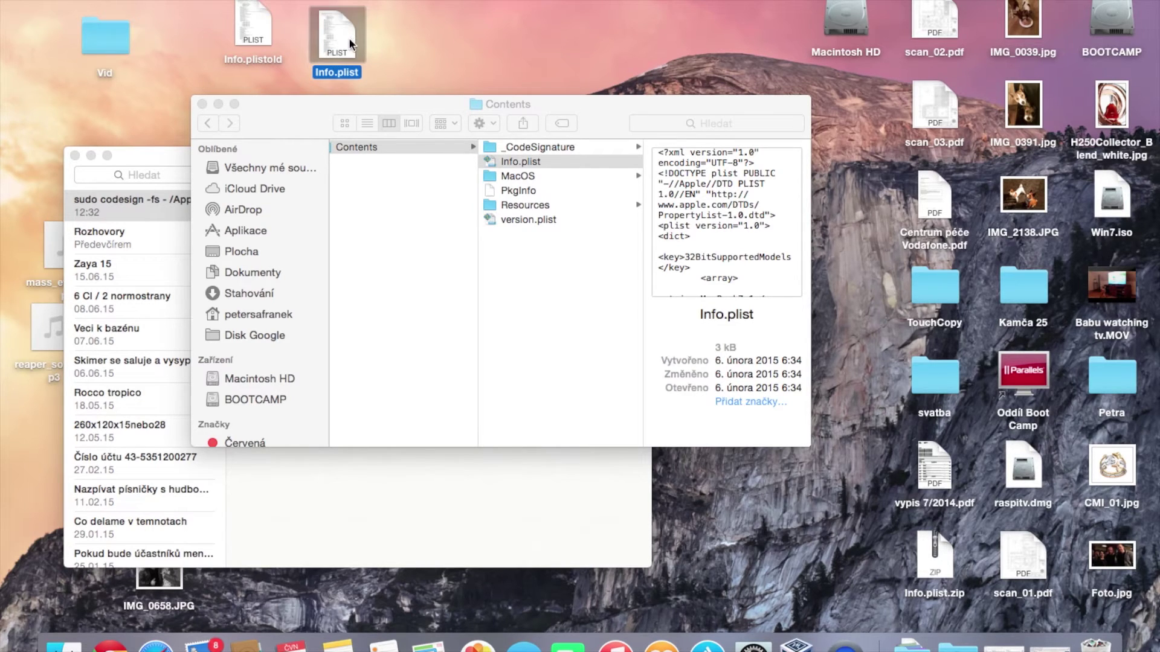
{"action": "right_click", "coordinate": [349, 37]}
Open the desktop Info.plist in TextWrangler and find the PreUSBBootSupportedModels key
{"action": "left_click", "coordinate": [369, 45]}
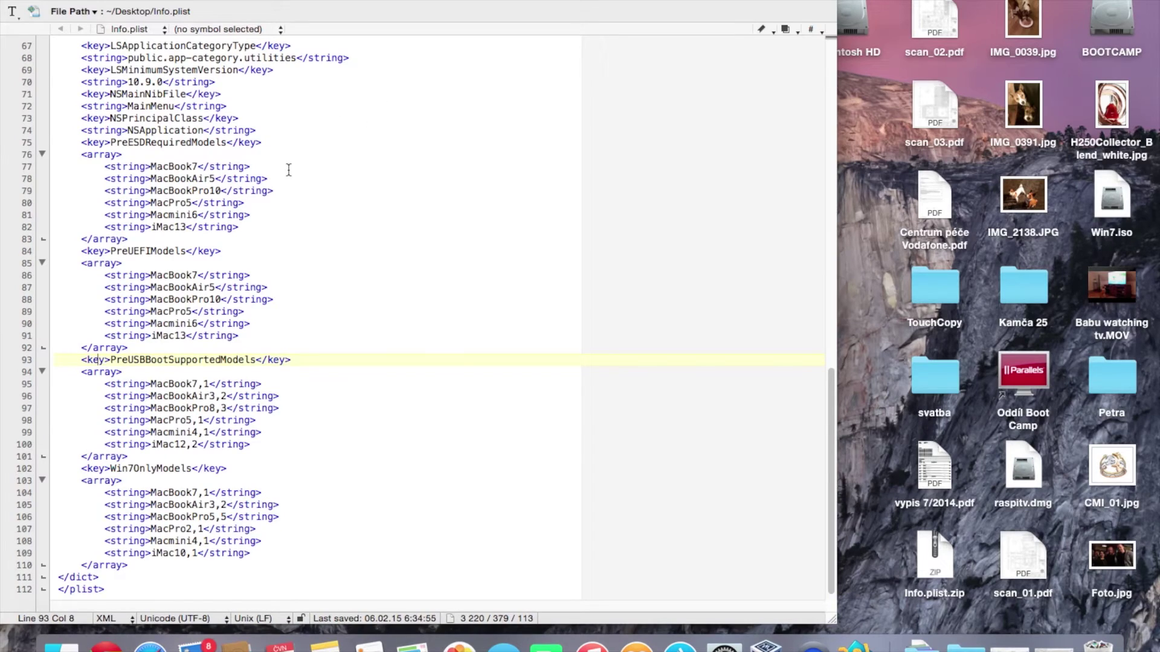
{"action": "scroll", "coordinate": [290, 171], "scroll_direction": "up", "scroll_amount": 5}
{"action": "scroll", "coordinate": [289, 170], "scroll_direction": "up", "scroll_amount": 10}
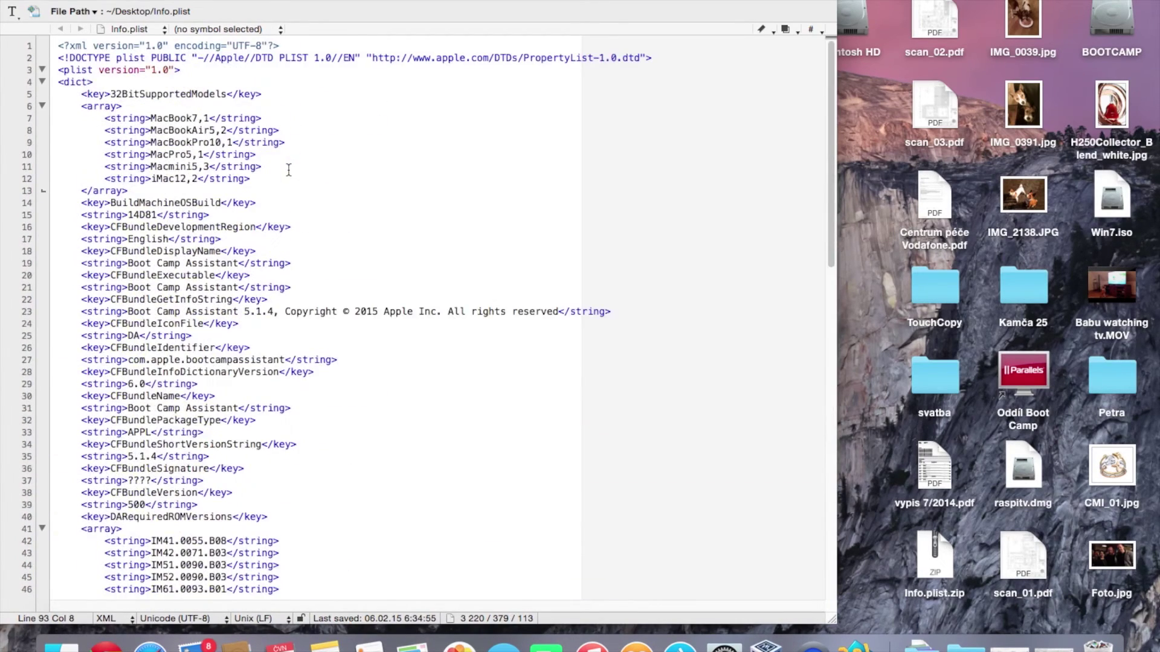
{"action": "scroll", "coordinate": [288, 170], "scroll_direction": "down", "scroll_amount": 12}
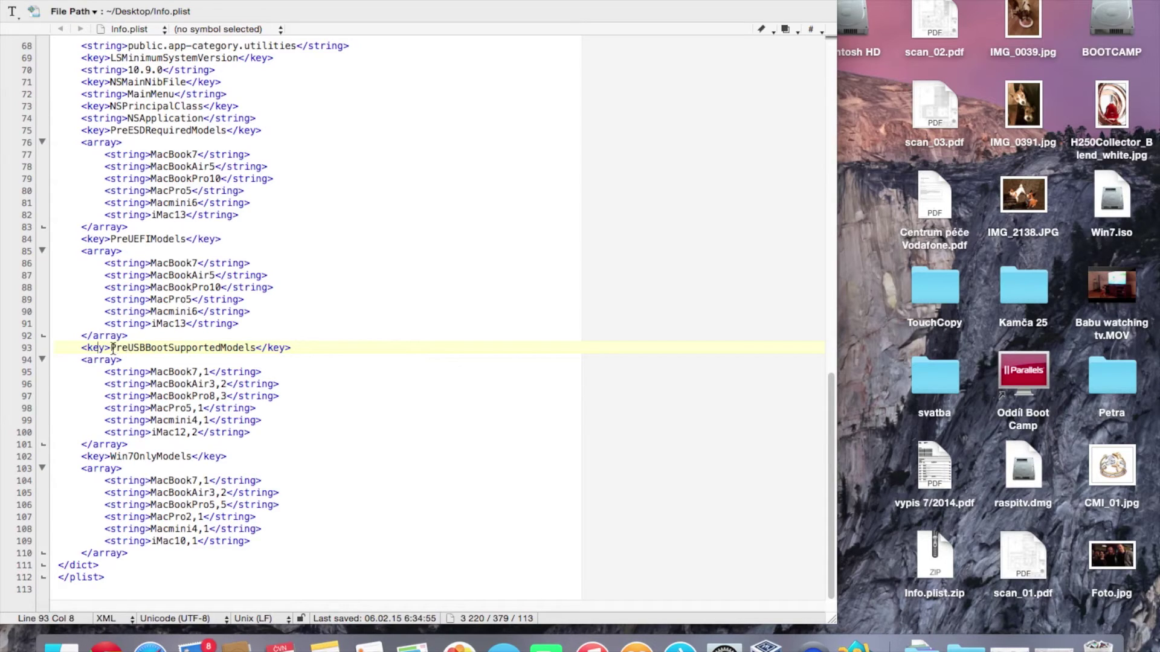
Delete 'Pre' so the key reads USBBootSupportedModels, then save and close the file
{"action": "left_click_drag", "start_coordinate": [111, 348], "coordinate": [256, 346]}
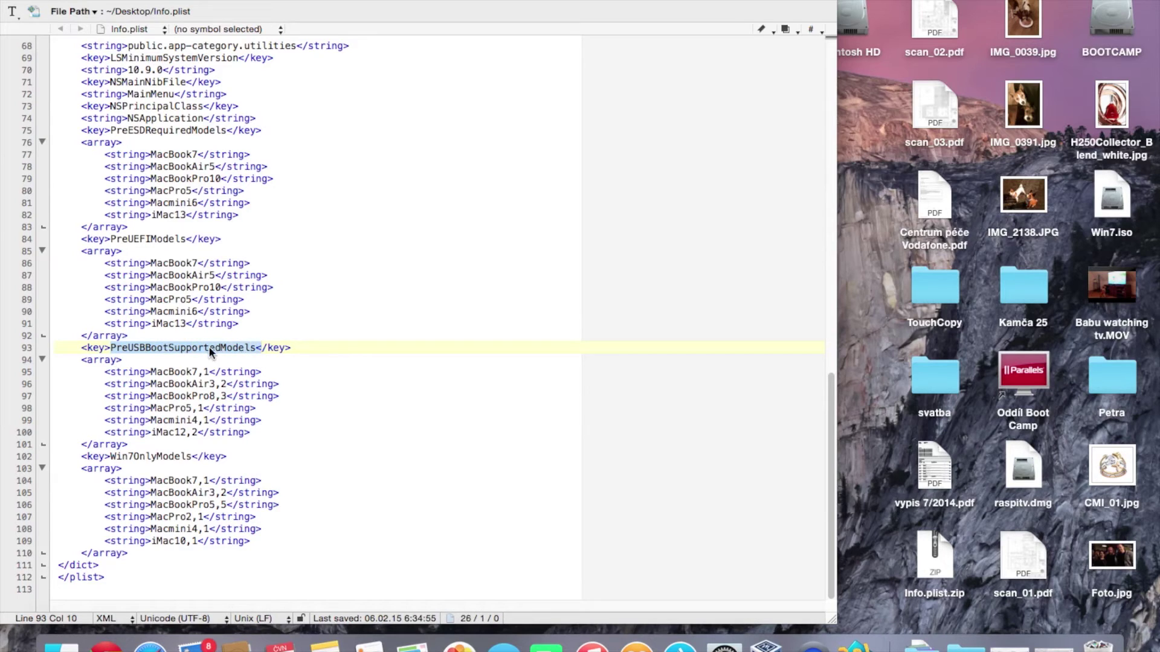
{"action": "left_click", "coordinate": [128, 347]}
{"action": "left_click_drag", "start_coordinate": [129, 347], "coordinate": [111, 348]}
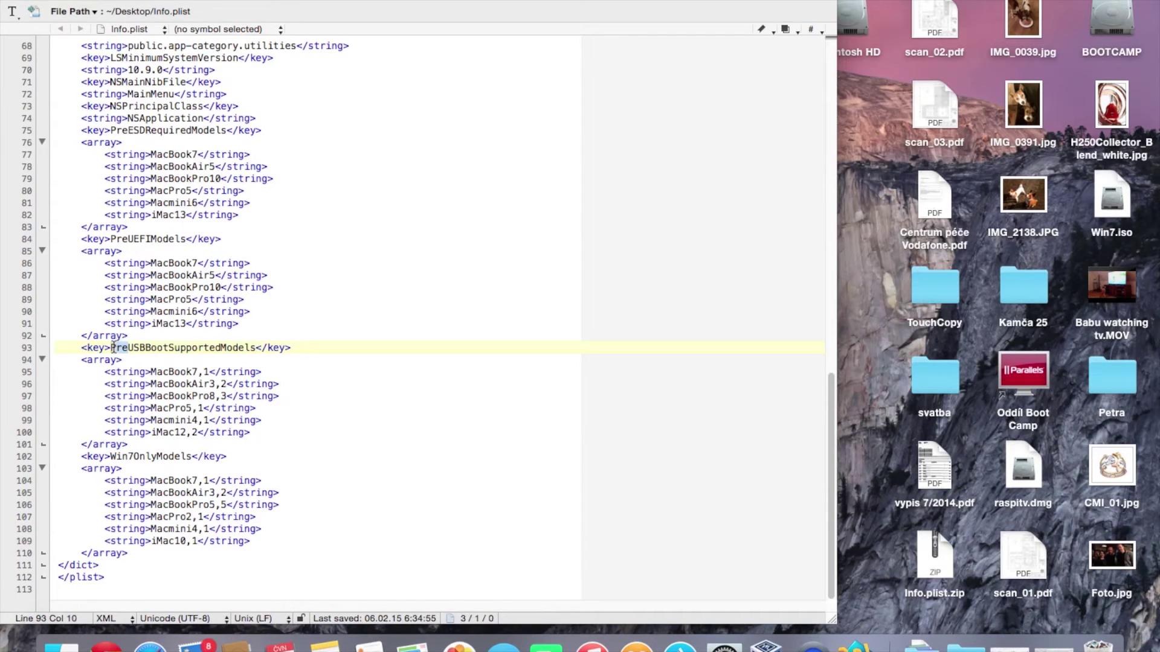
{"action": "key", "text": "BackSpace"}
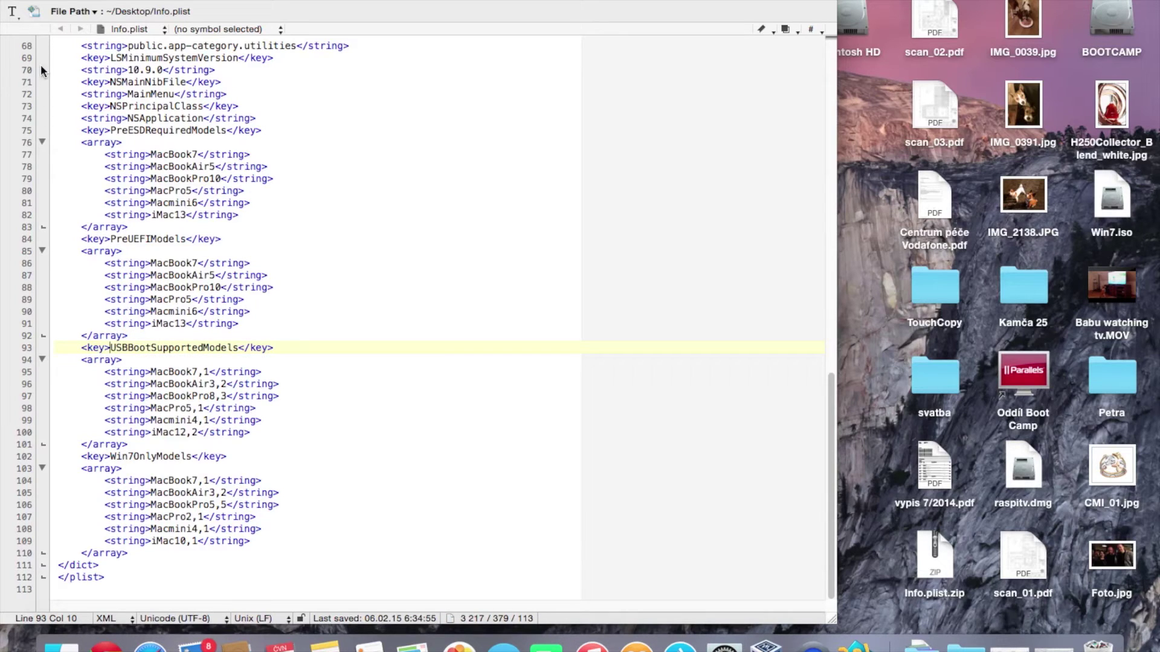
{"action": "key", "text": "super+w"}
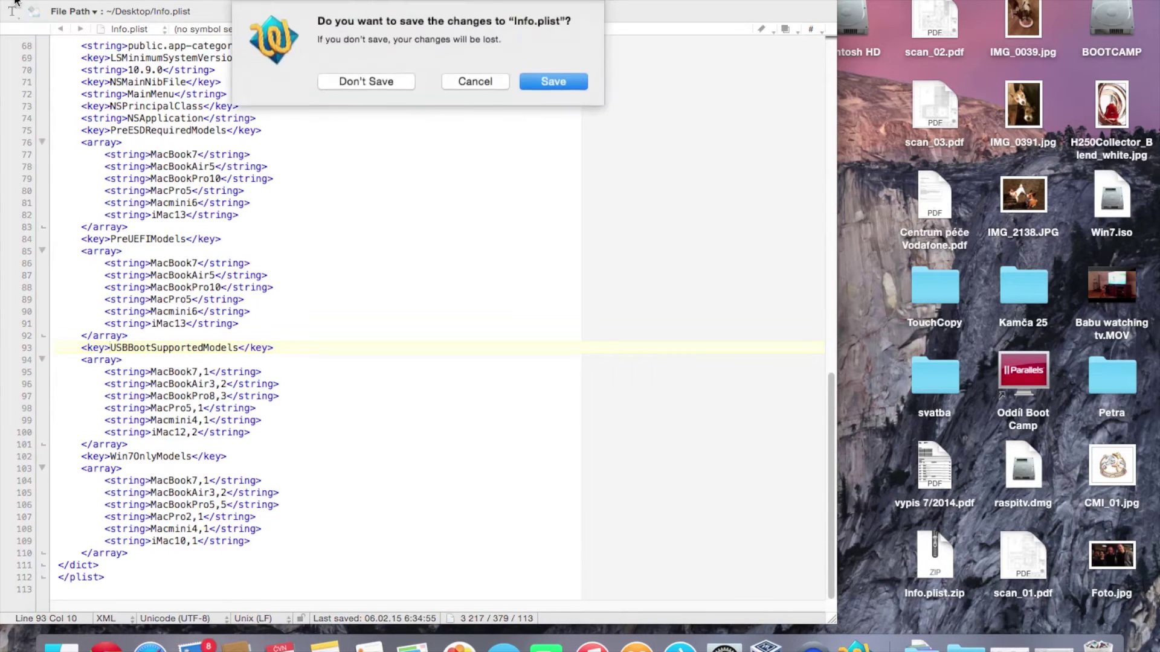
{"action": "left_click", "coordinate": [539, 89]}
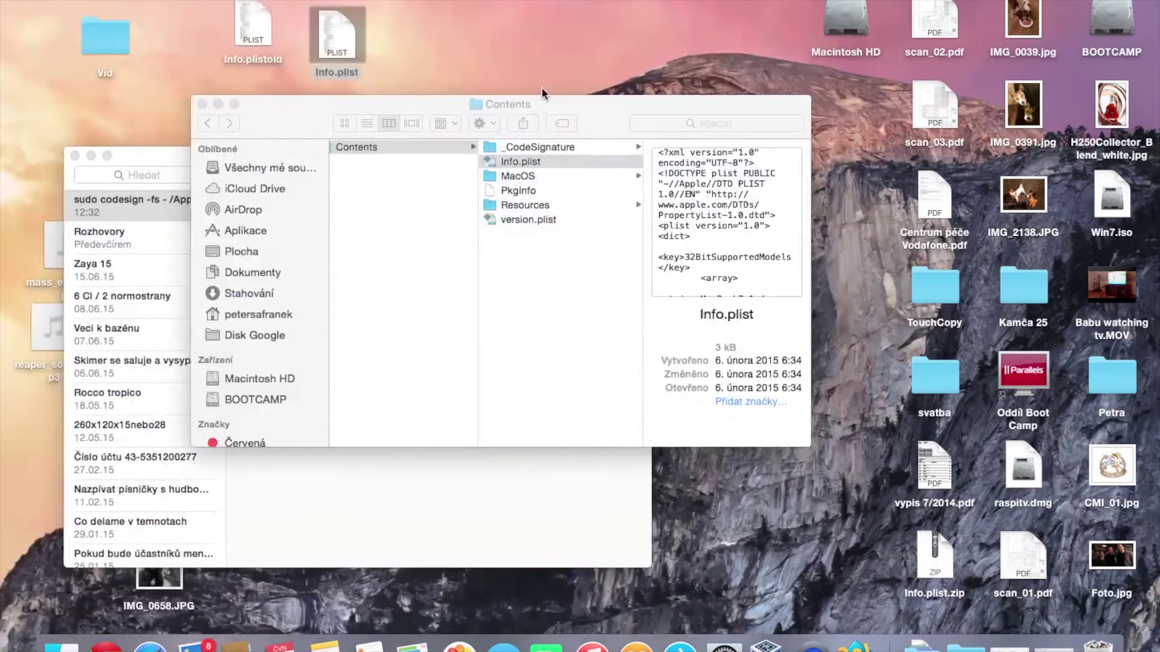
Replace the Contents folder's Info.plist with the edited desktop copy, authenticating as administrator
{"action": "left_click_drag", "start_coordinate": [320, 49], "coordinate": [552, 287]}
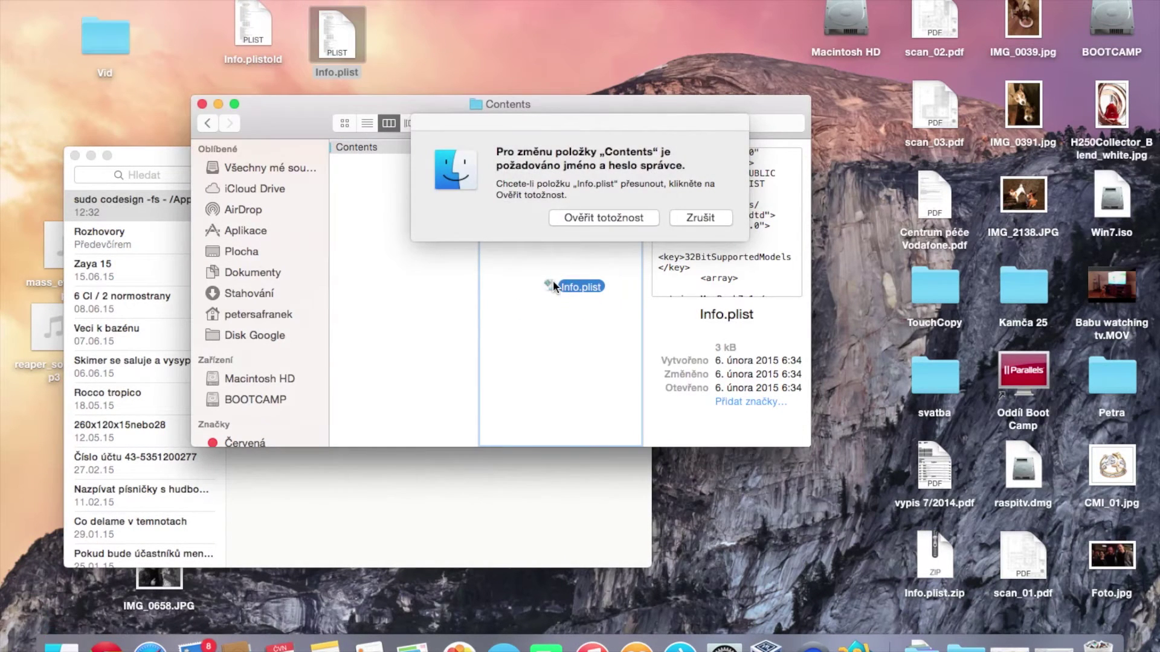
{"action": "left_click", "coordinate": [604, 219]}
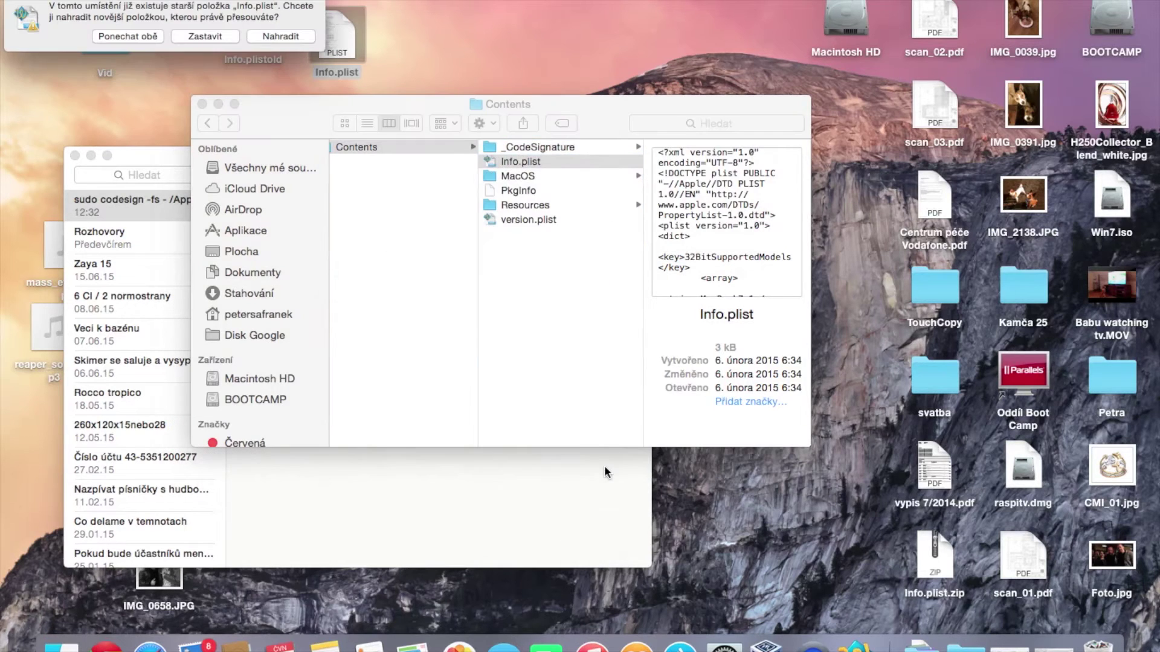
{"action": "left_click", "coordinate": [281, 36]}
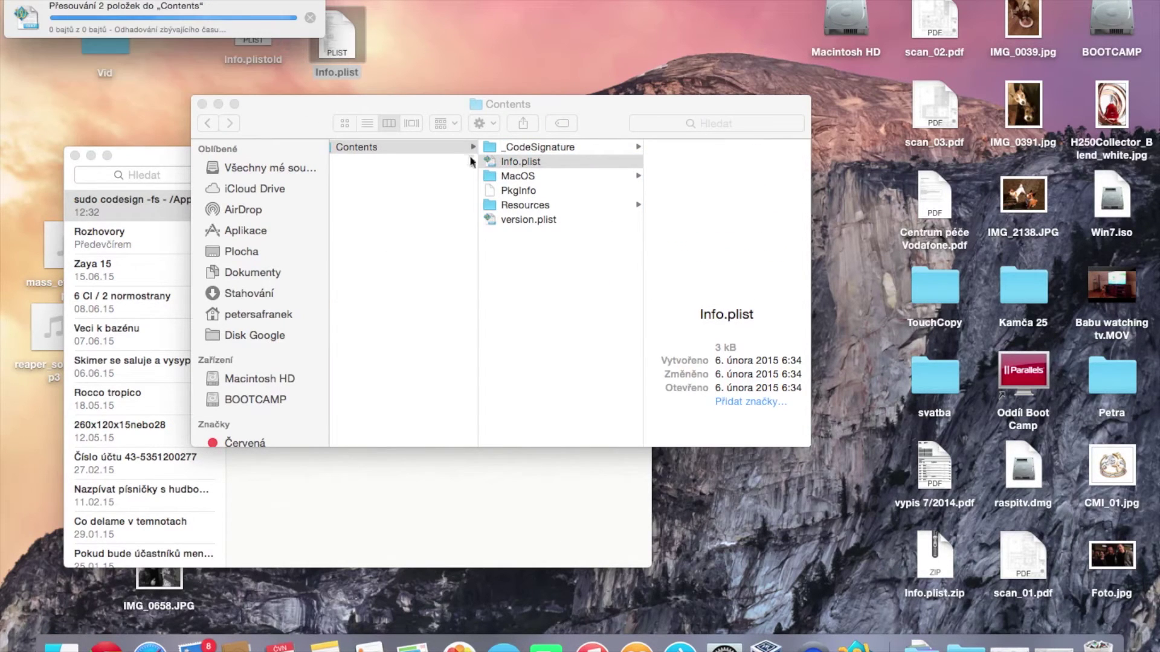
{"action": "type", "text": "•"}
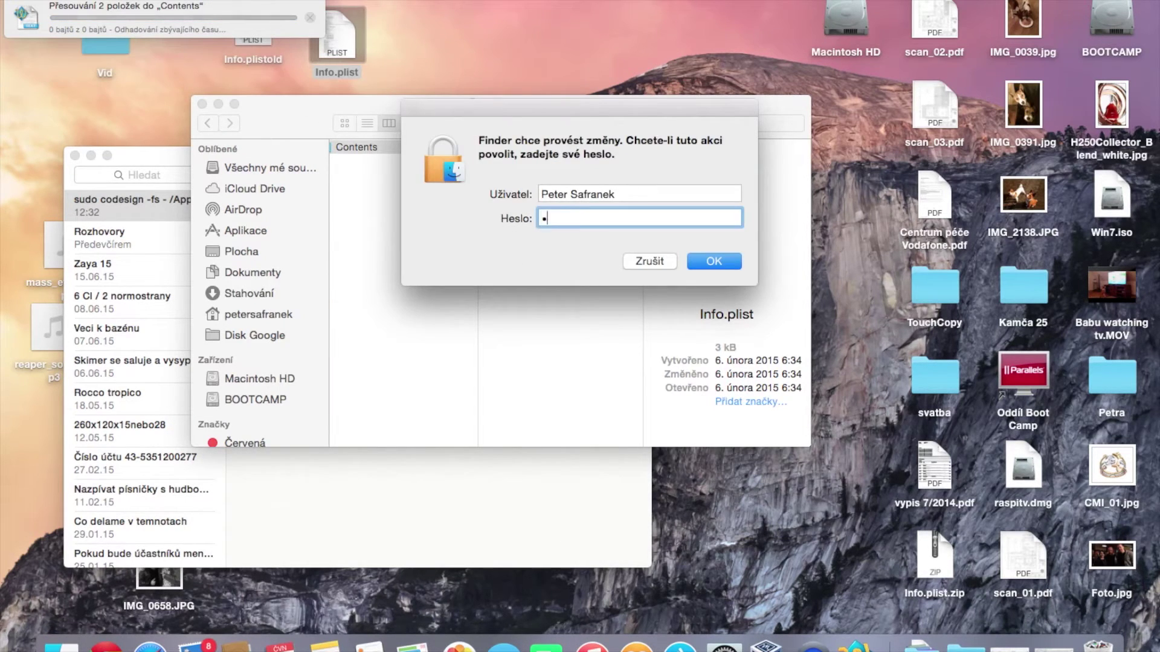
{"action": "type", "text": "•"}
{"action": "key", "text": "Return"}
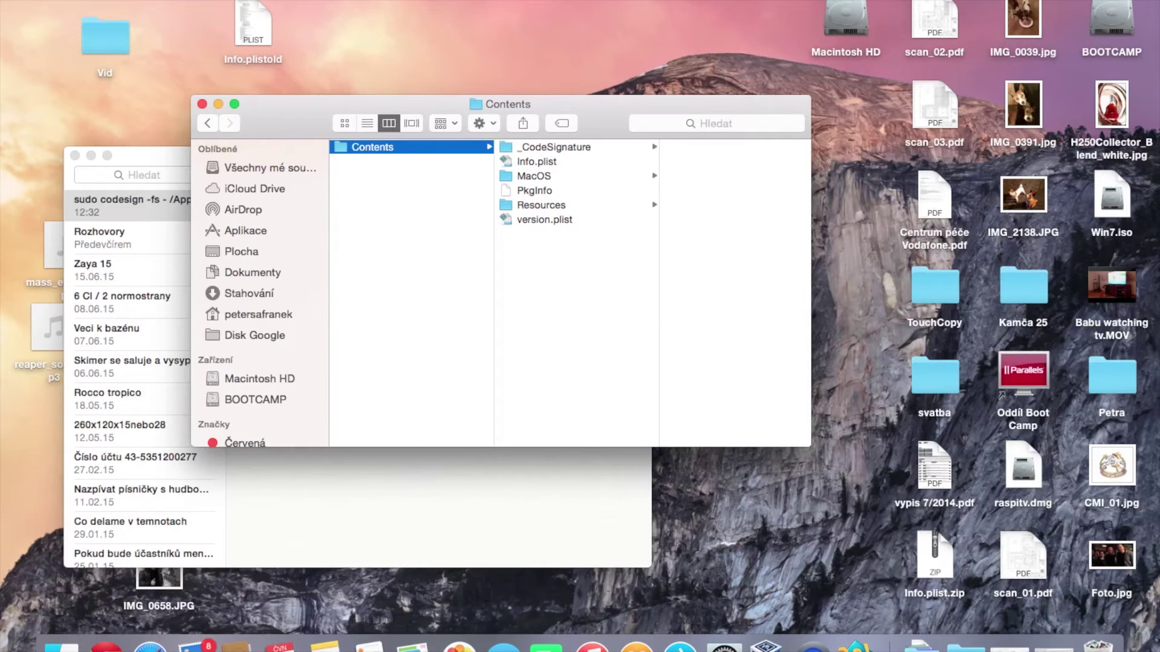
{"action": "key", "text": "super+space"}
{"action": "type", "text": "q"}
{"action": "type", "text": "ter"}
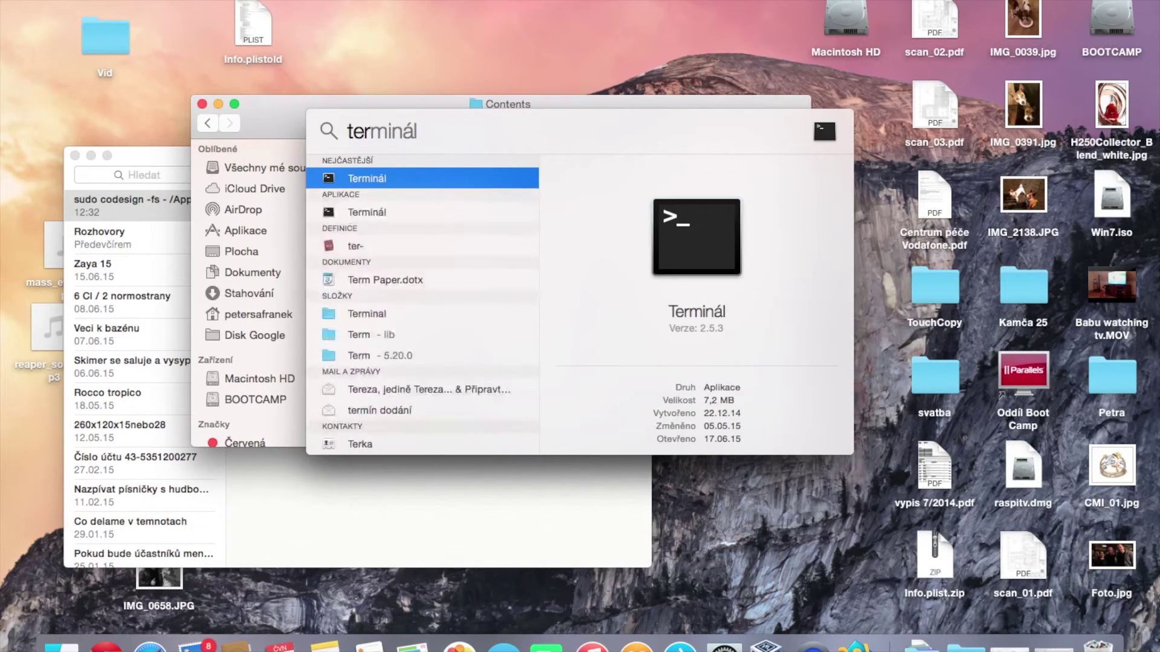
In Terminal, paste the 'sudo codesign -fs -' command from Notes and run it on Boot Camp Assistant.app
{"action": "key", "text": "Return"}
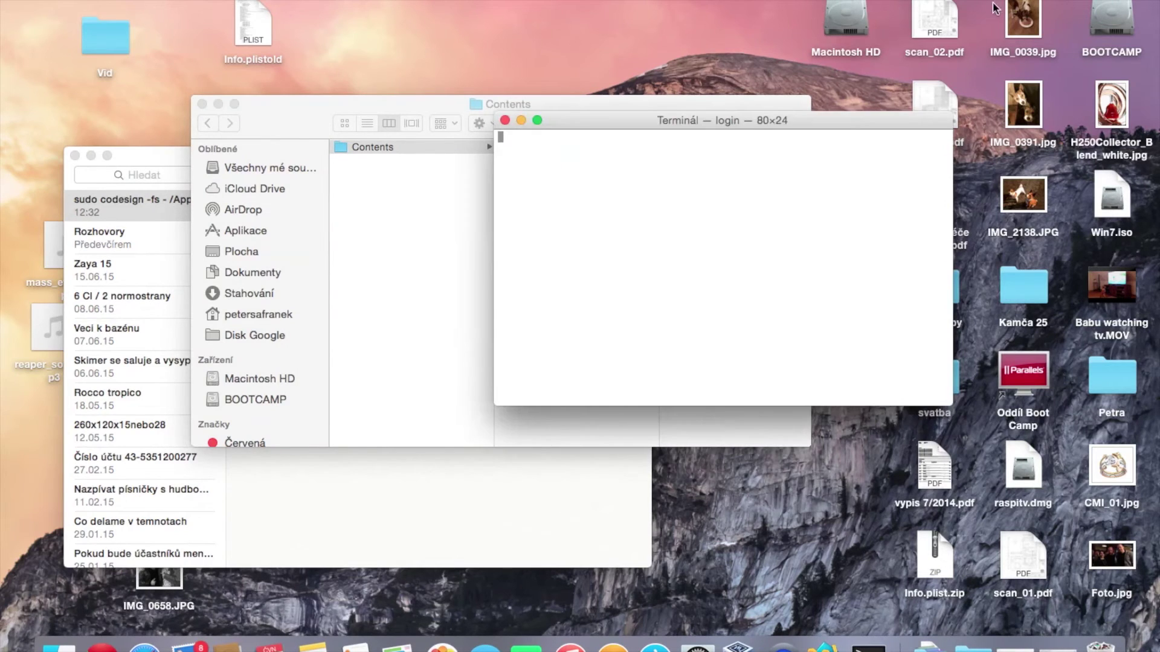
{"action": "left_click", "coordinate": [302, 622]}
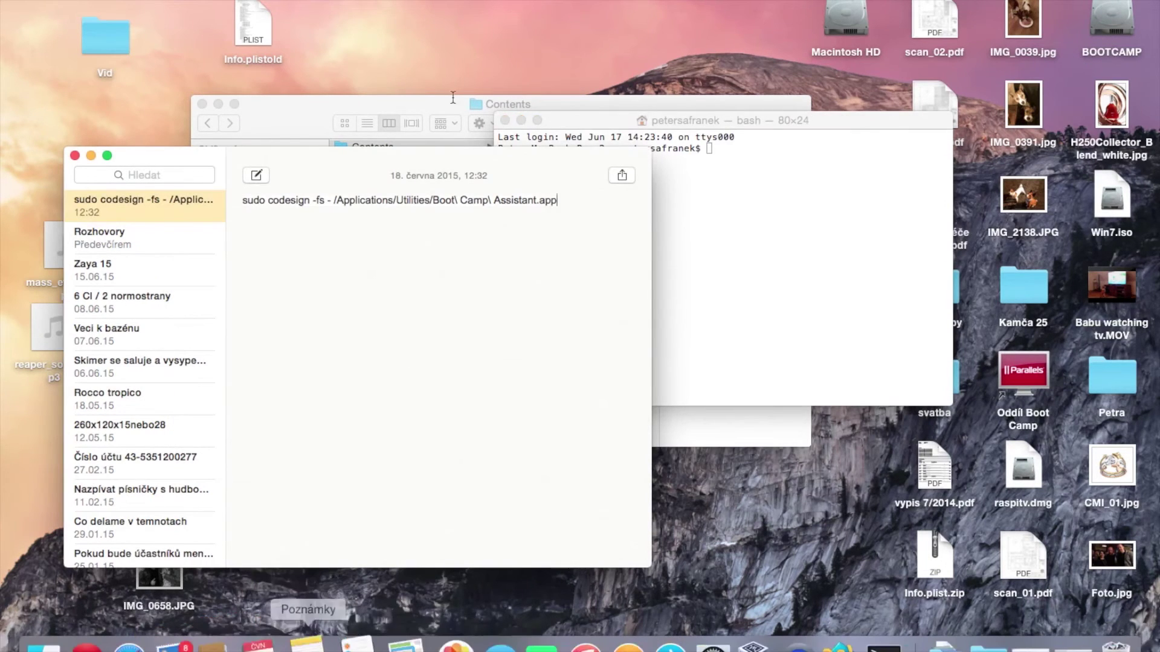
{"action": "left_click_drag", "start_coordinate": [557, 201], "coordinate": [242, 199]}
{"action": "key", "text": "super+c"}
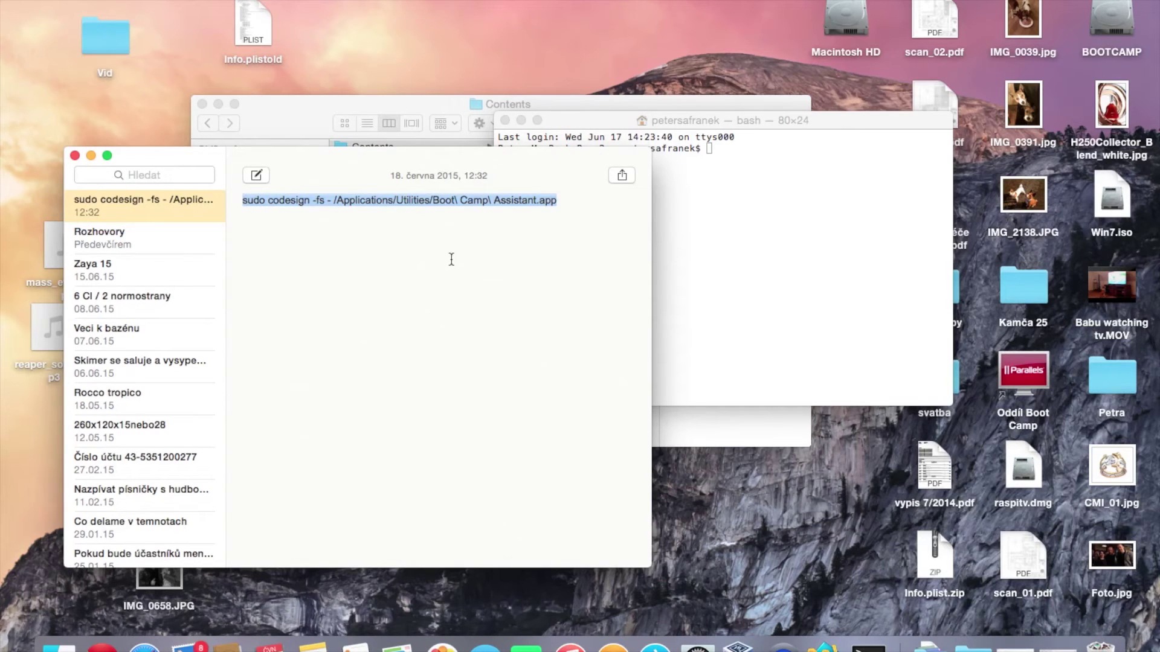
{"action": "left_click", "coordinate": [760, 174]}
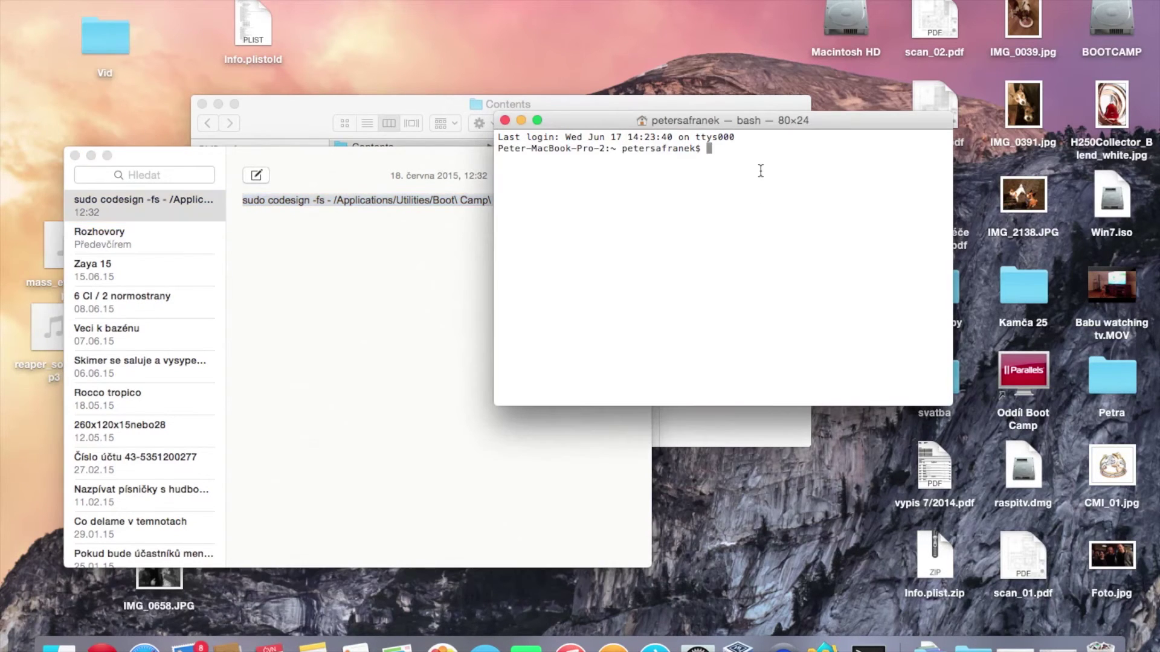
{"action": "key", "text": "super+v"}
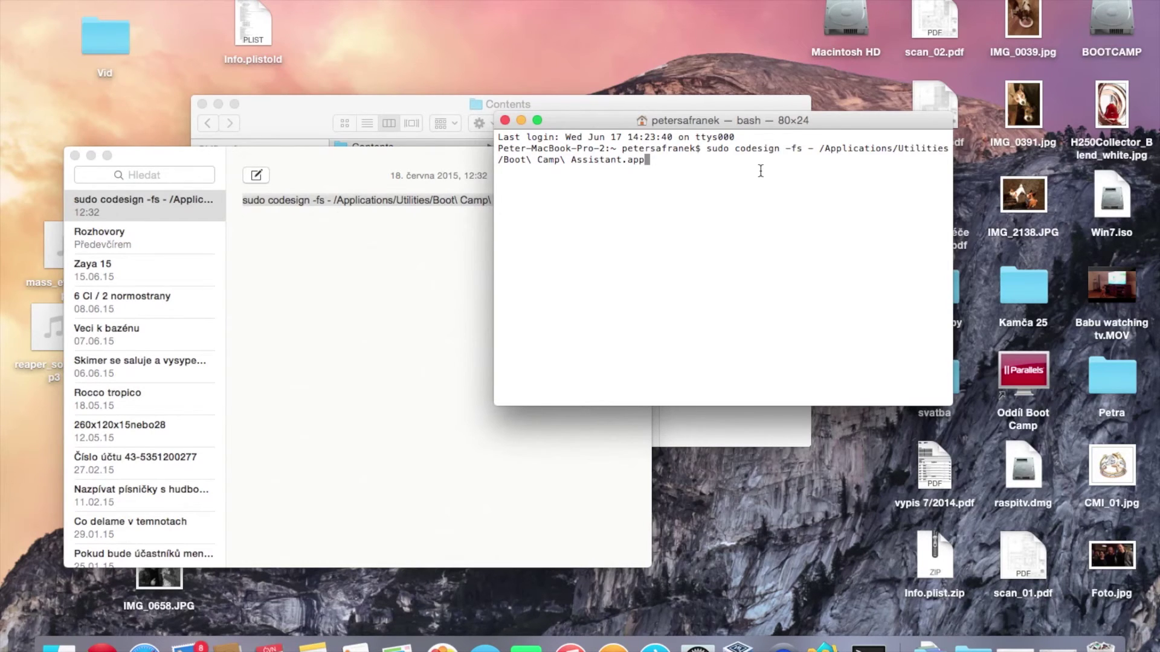
{"action": "key", "text": "Return"}
{"action": "key", "text": "Return"}
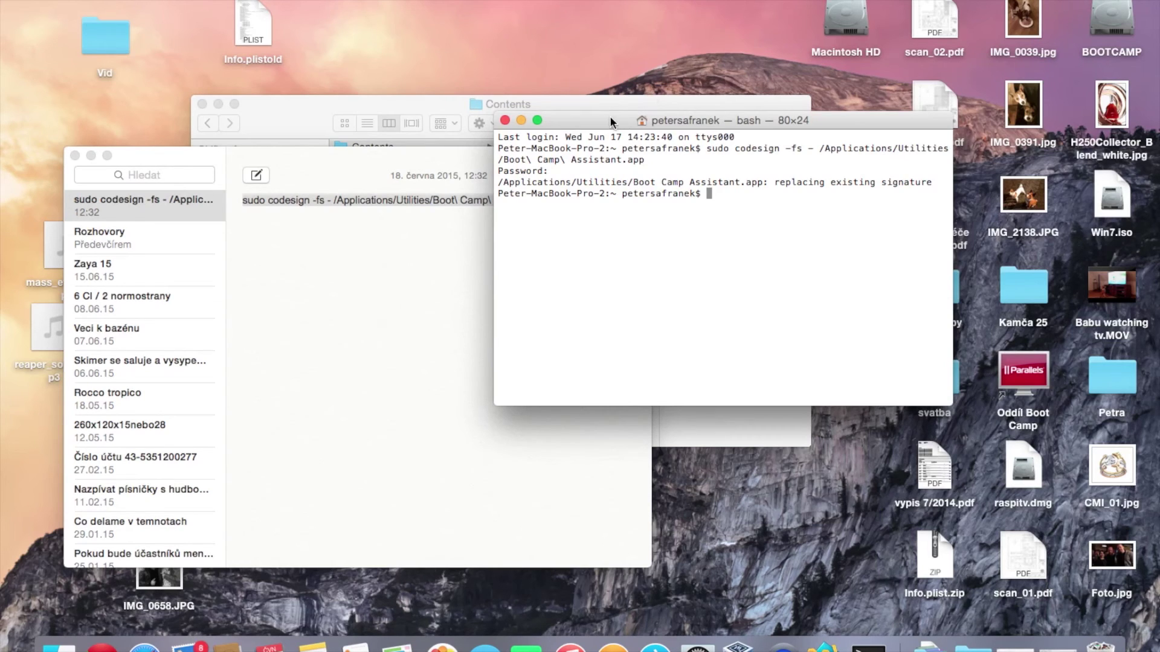
Close Terminal and relaunch Průvodce pro Boot Camp from Aplikace > Utility in Finder
{"action": "left_click", "coordinate": [505, 120]}
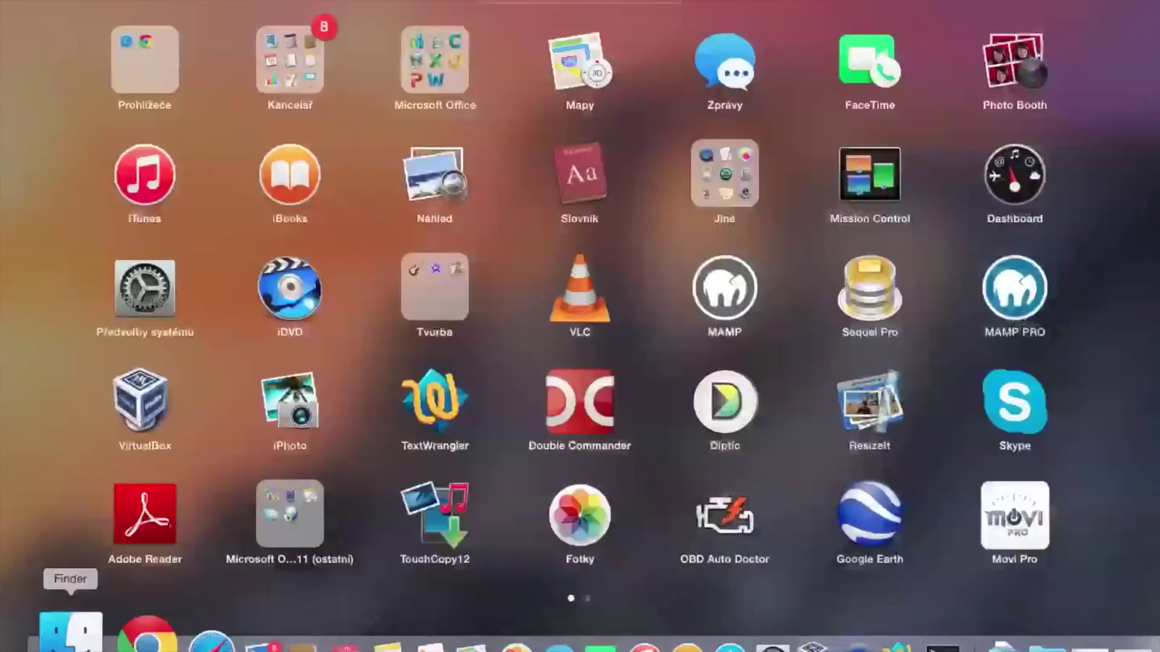
{"action": "left_click", "coordinate": [70, 634]}
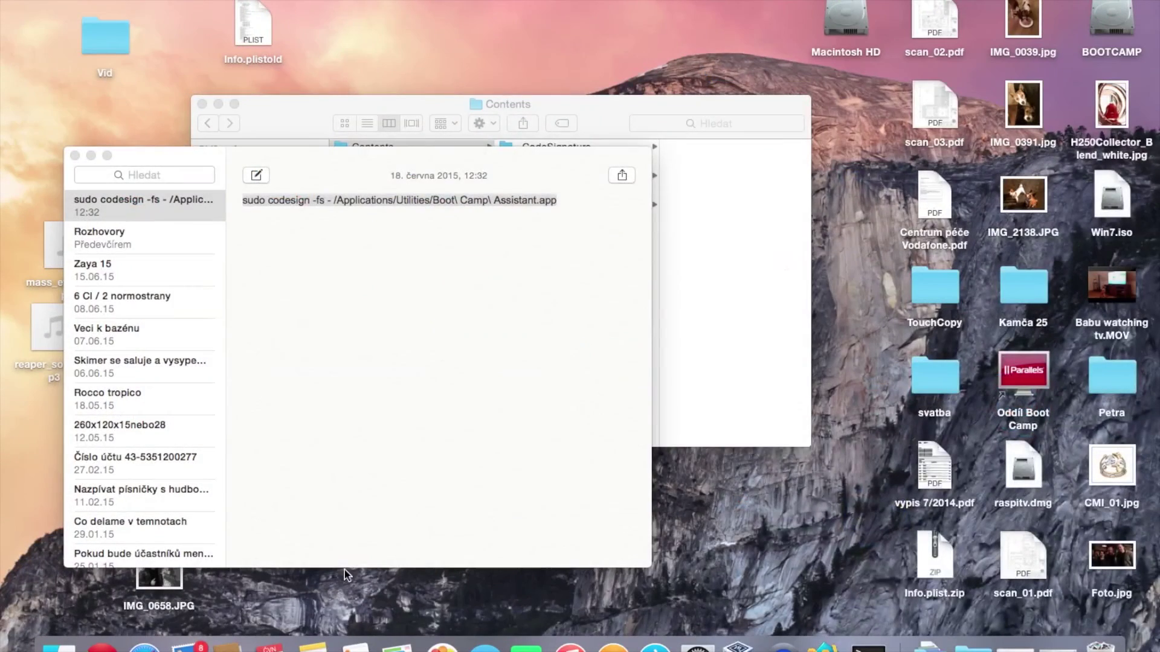
{"action": "left_click", "coordinate": [787, 276]}
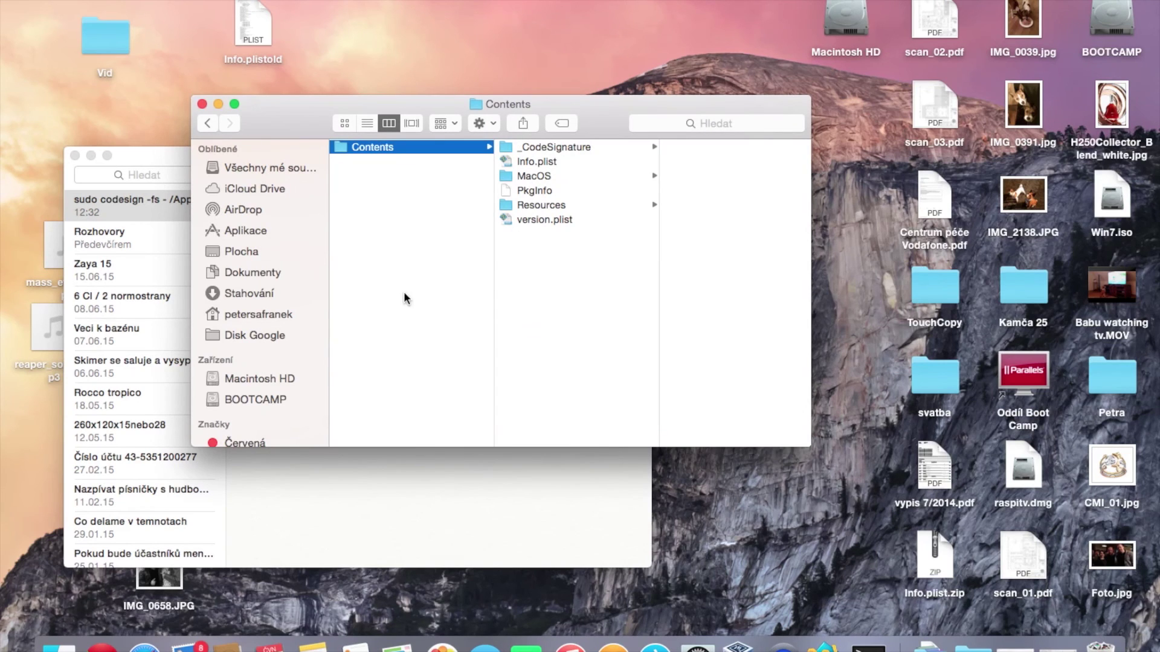
{"action": "left_click", "coordinate": [260, 315]}
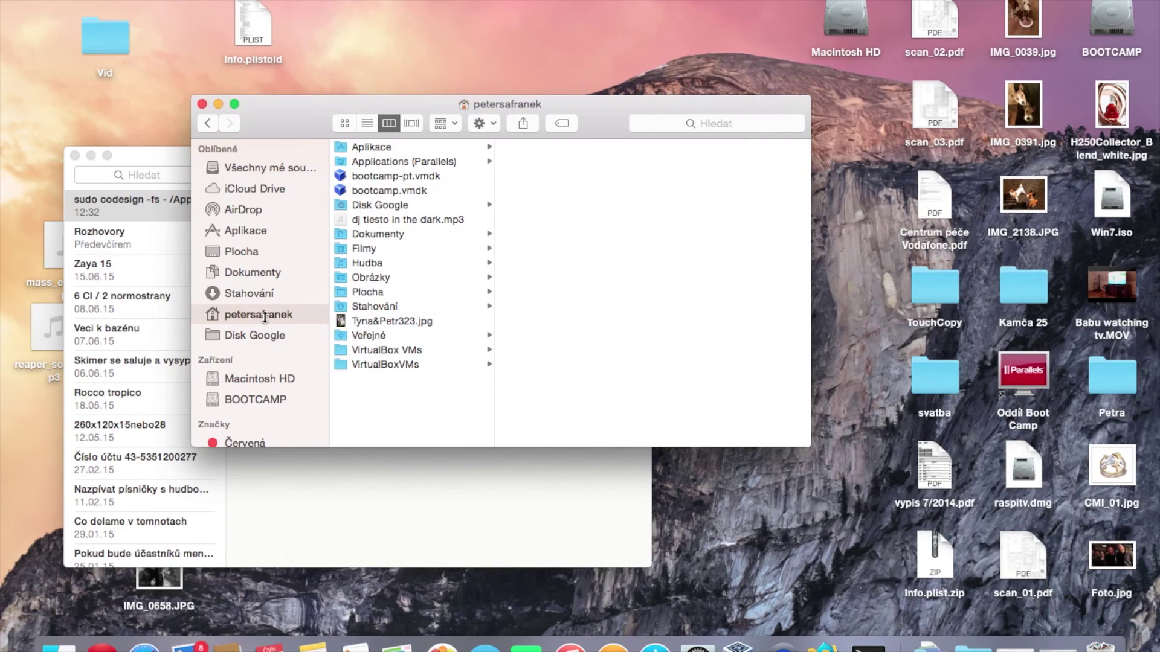
{"action": "left_click", "coordinate": [248, 230]}
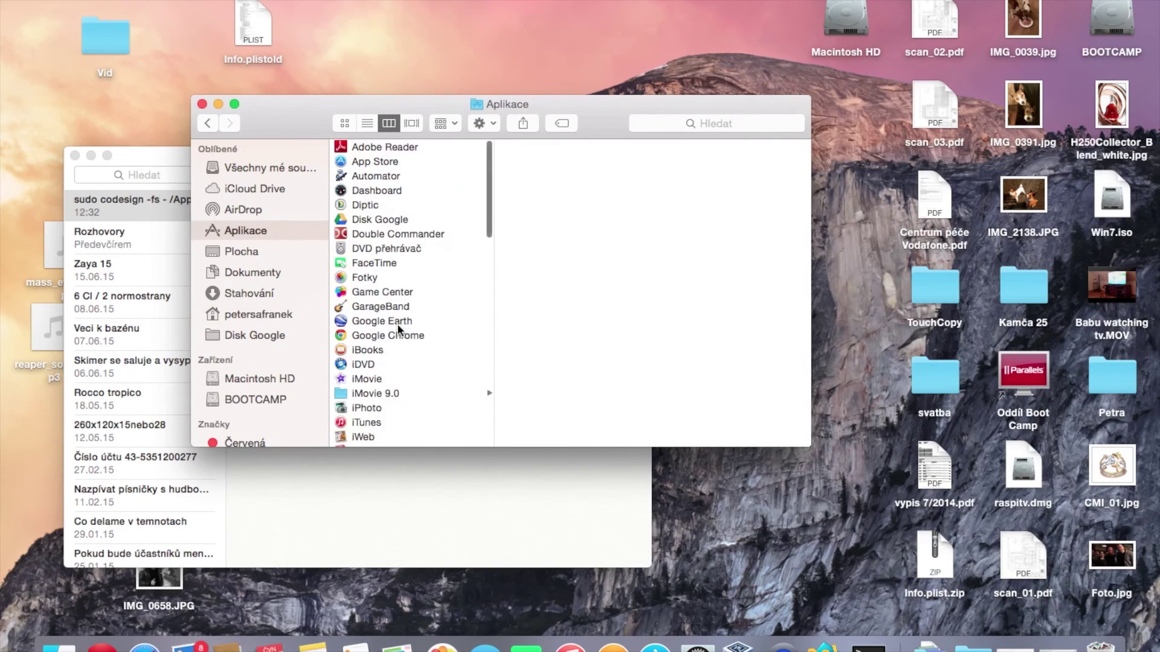
{"action": "scroll", "coordinate": [401, 329], "scroll_direction": "down", "scroll_amount": 10}
{"action": "left_click", "coordinate": [380, 397]}
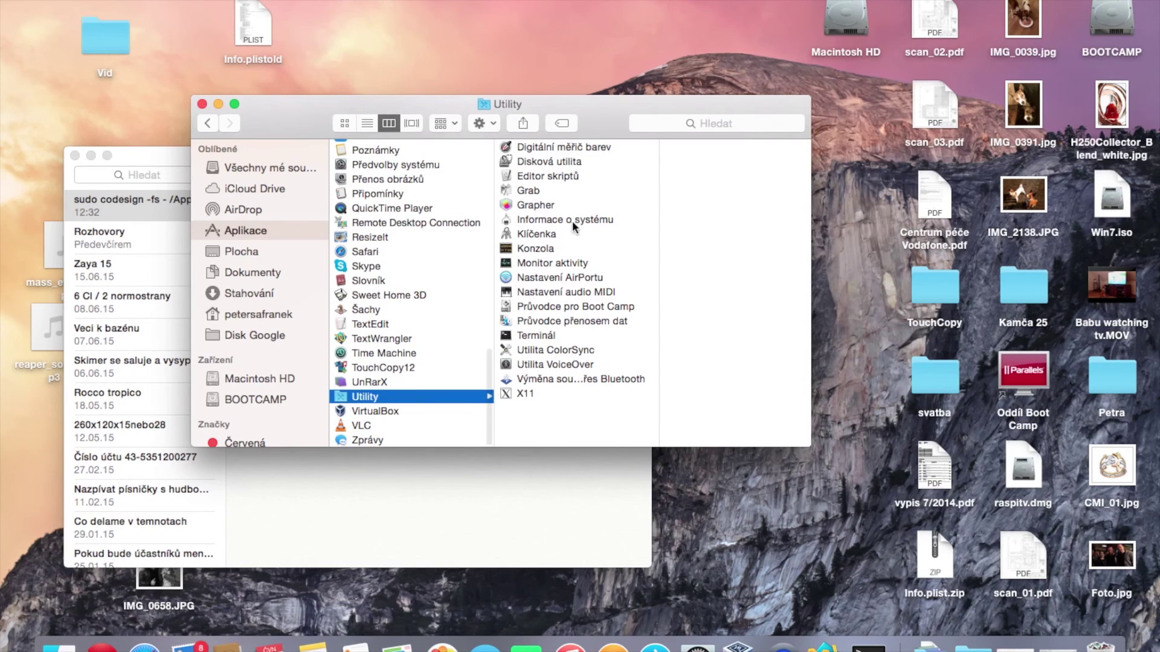
{"action": "double_click", "coordinate": [558, 308]}
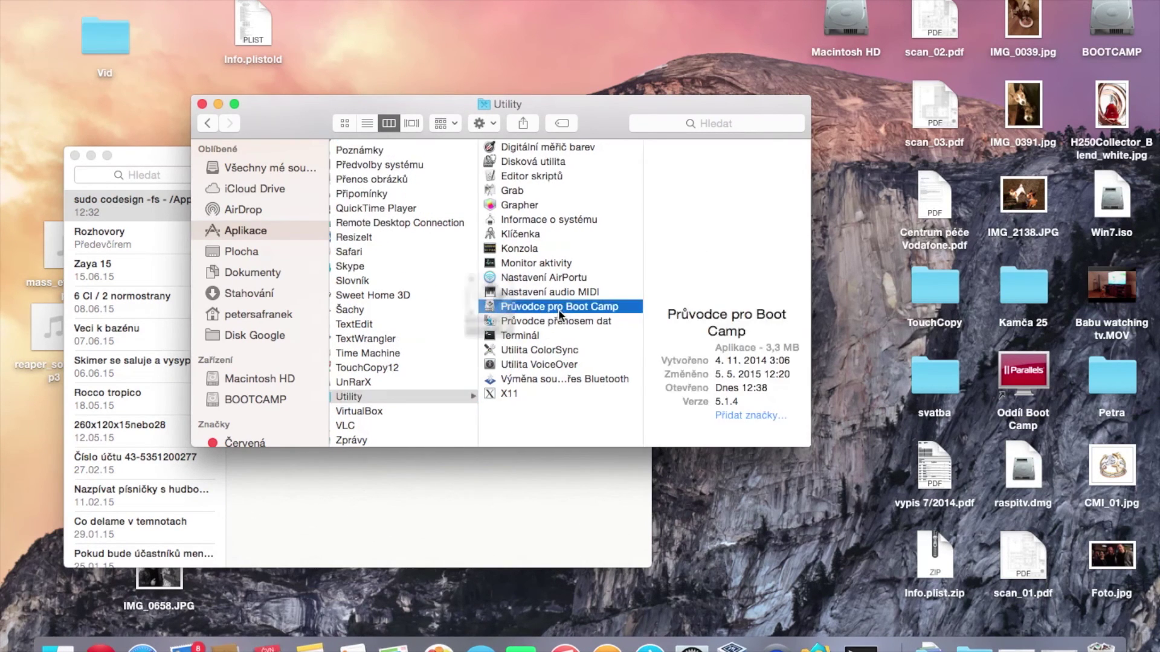
Continue to the task list and toggle Vytvořit instalační disk Windows 7 on, then off again
{"action": "left_click", "coordinate": [836, 457]}
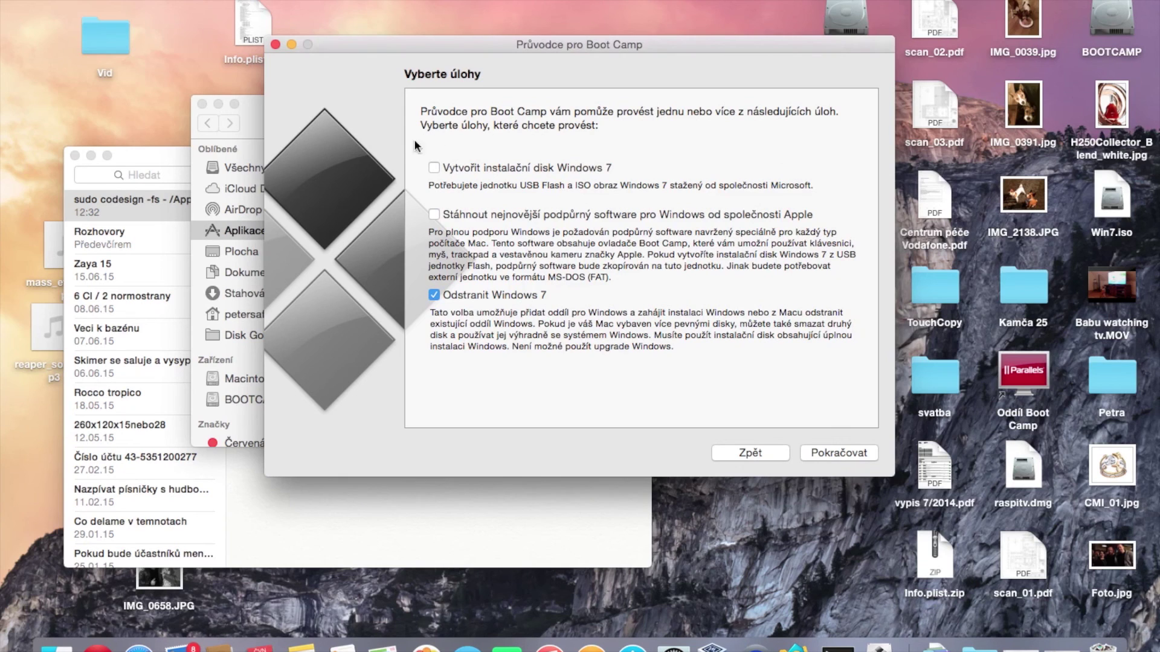
{"action": "left_click", "coordinate": [434, 167]}
{"action": "left_click", "coordinate": [435, 168]}
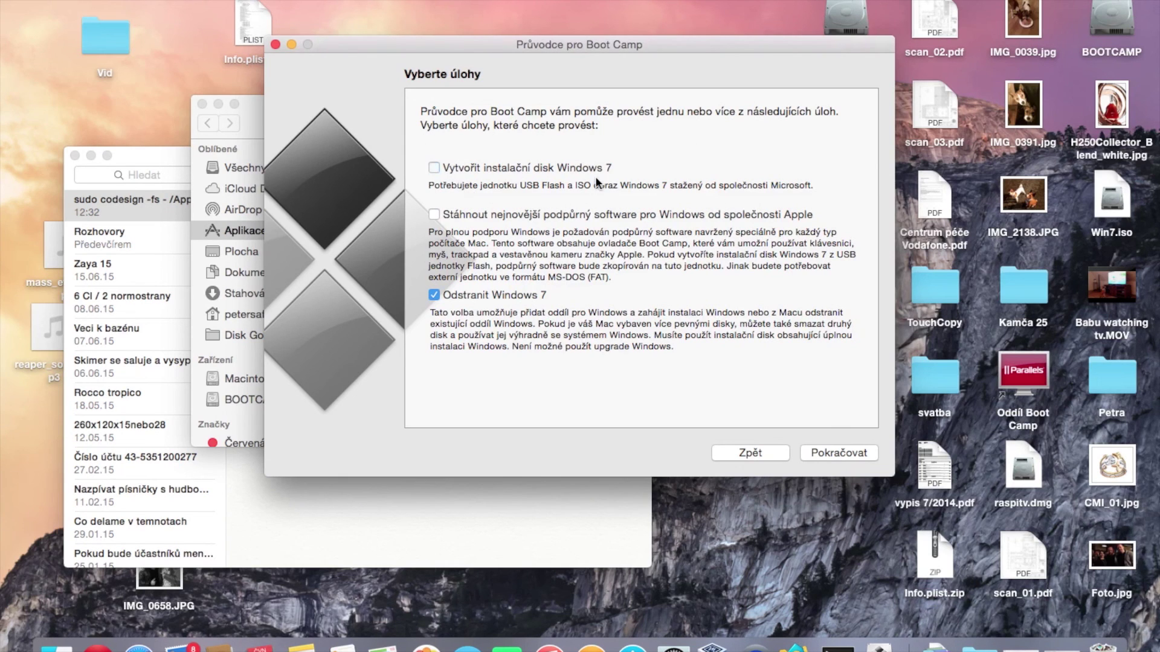